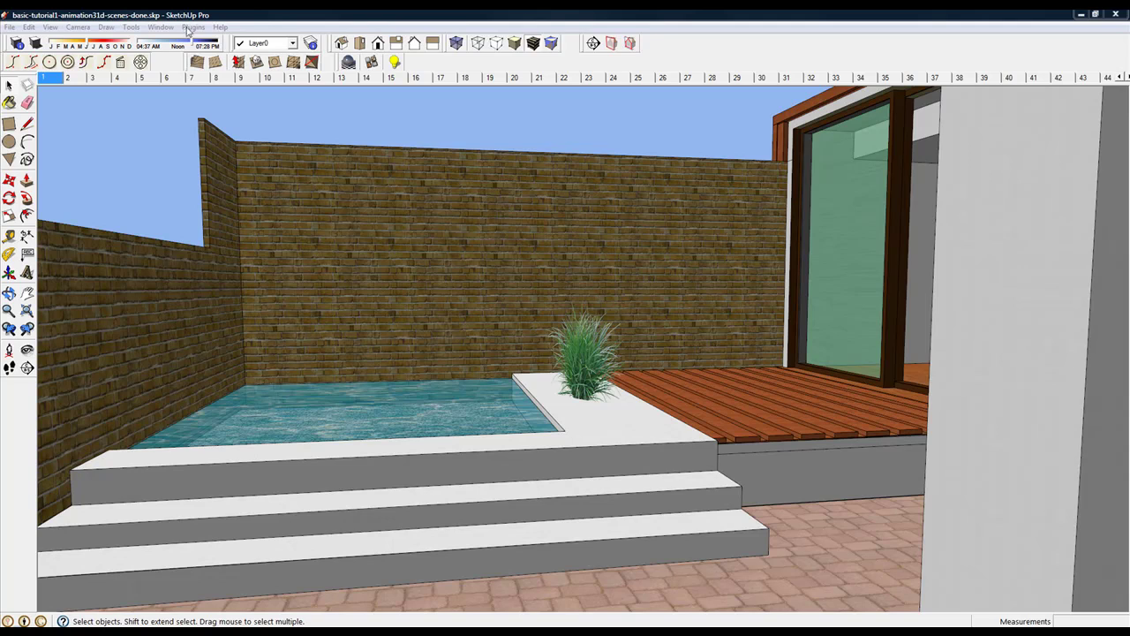
# Step: Show the SU Podium 1.7.2 panel from Plugins and expand its options list (Render Size, Render all scenes, Settings, Help)
pyautogui.click(188, 28)
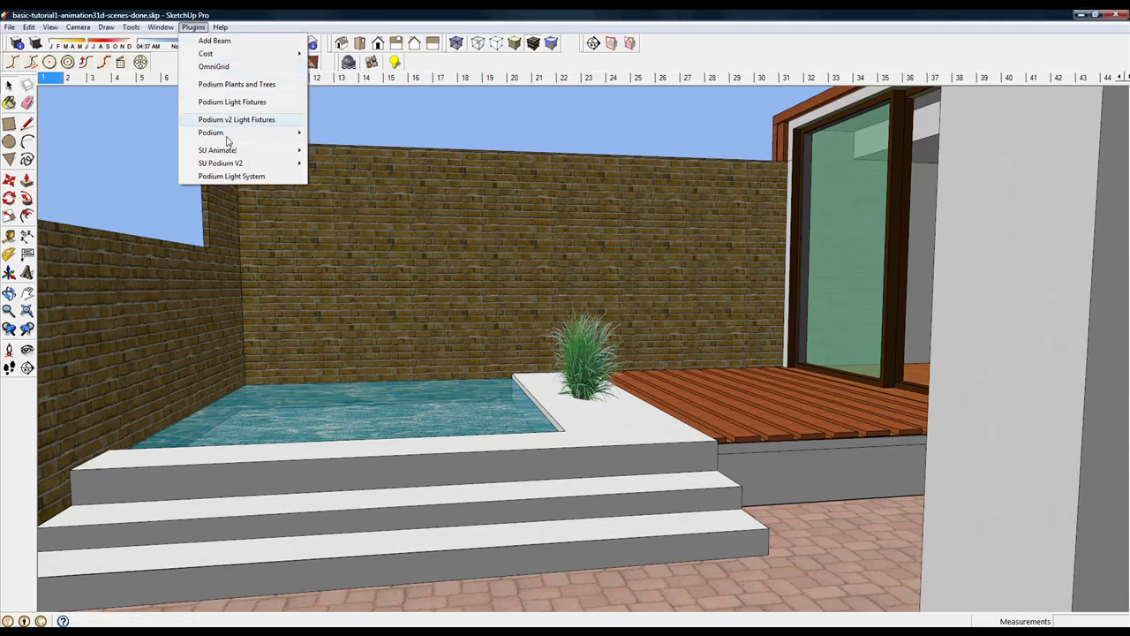
pyautogui.moveTo(219, 132)
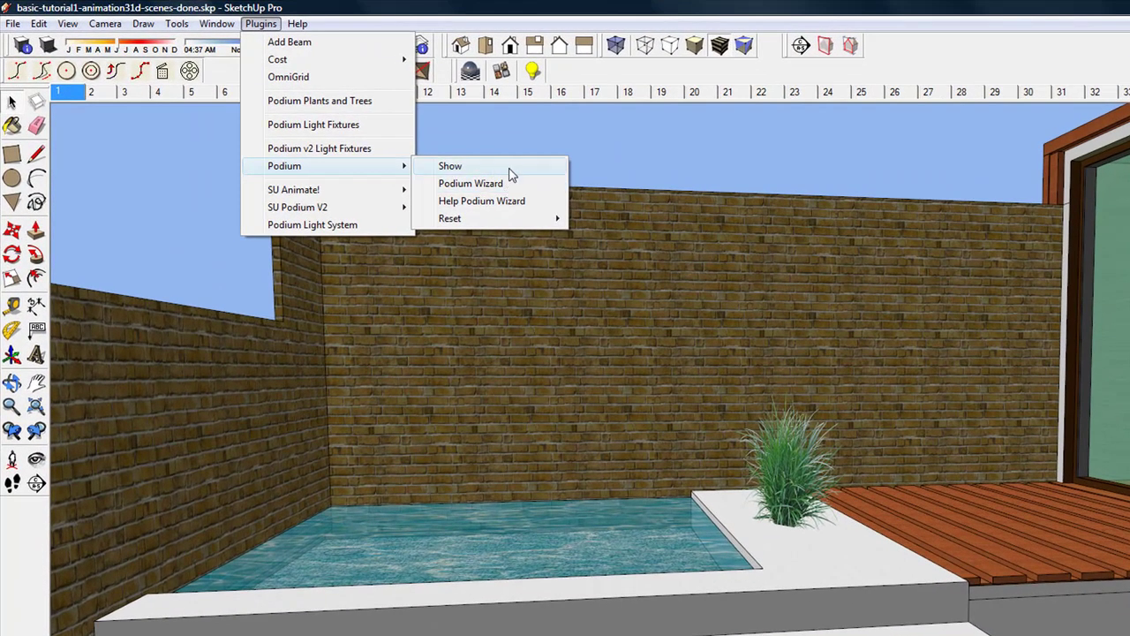
pyautogui.click(384, 133)
pyautogui.click(663, 212)
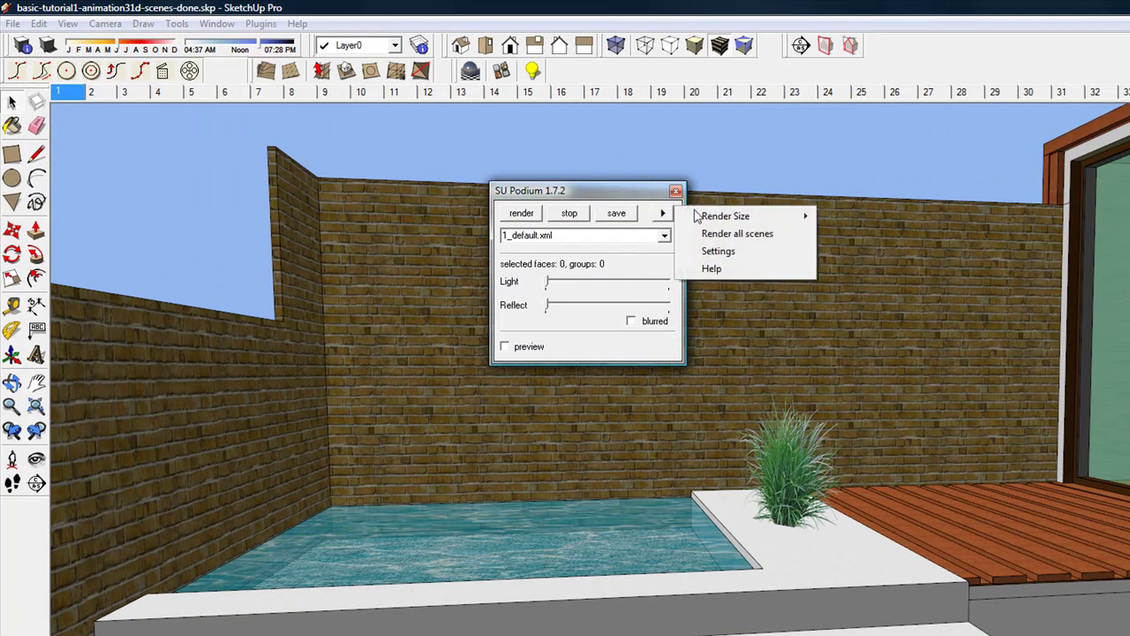
pyautogui.moveTo(758, 225)
# Step: Close the Podium options, preview scene tabs 10 and 23, then return to scene 1's courtyard overview
pyautogui.click(362, 96)
pyautogui.click(362, 94)
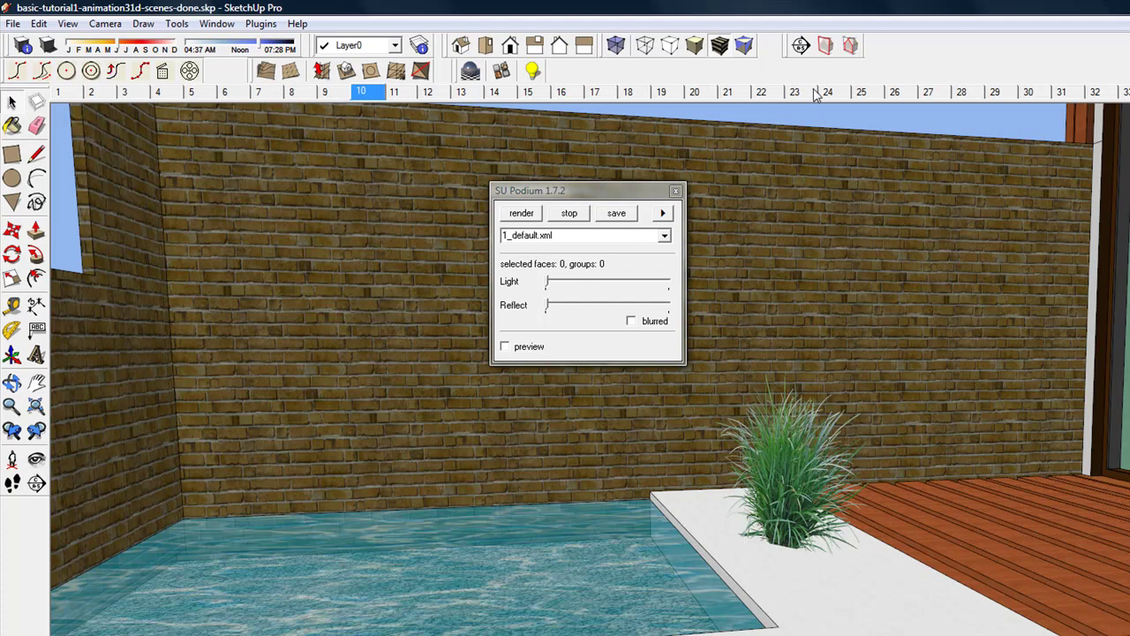
pyautogui.click(814, 92)
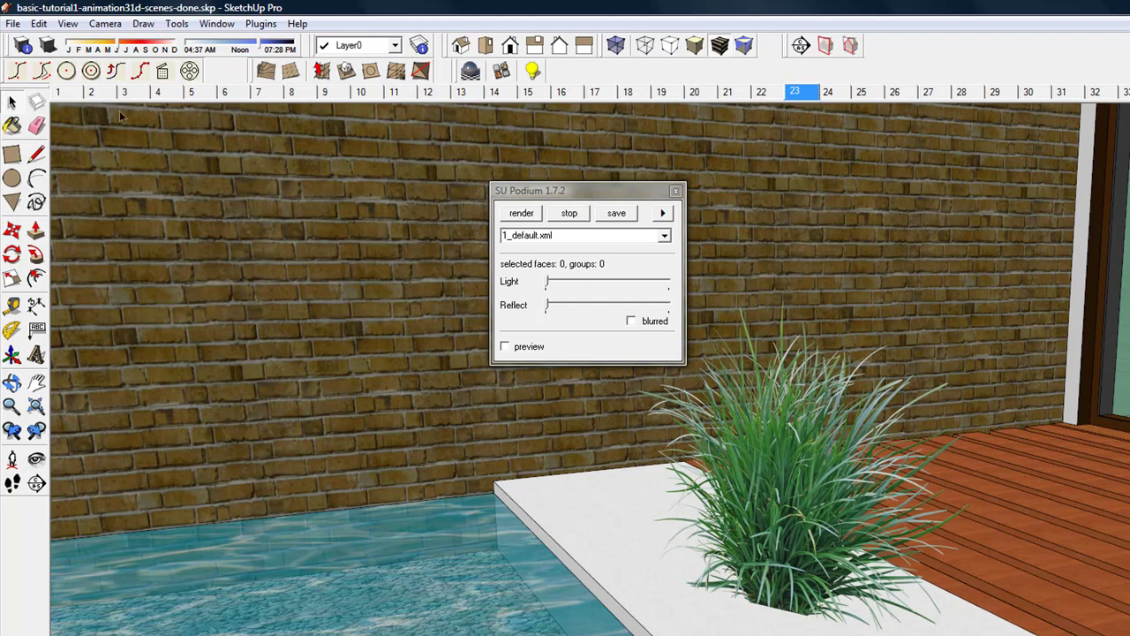
pyautogui.click(70, 95)
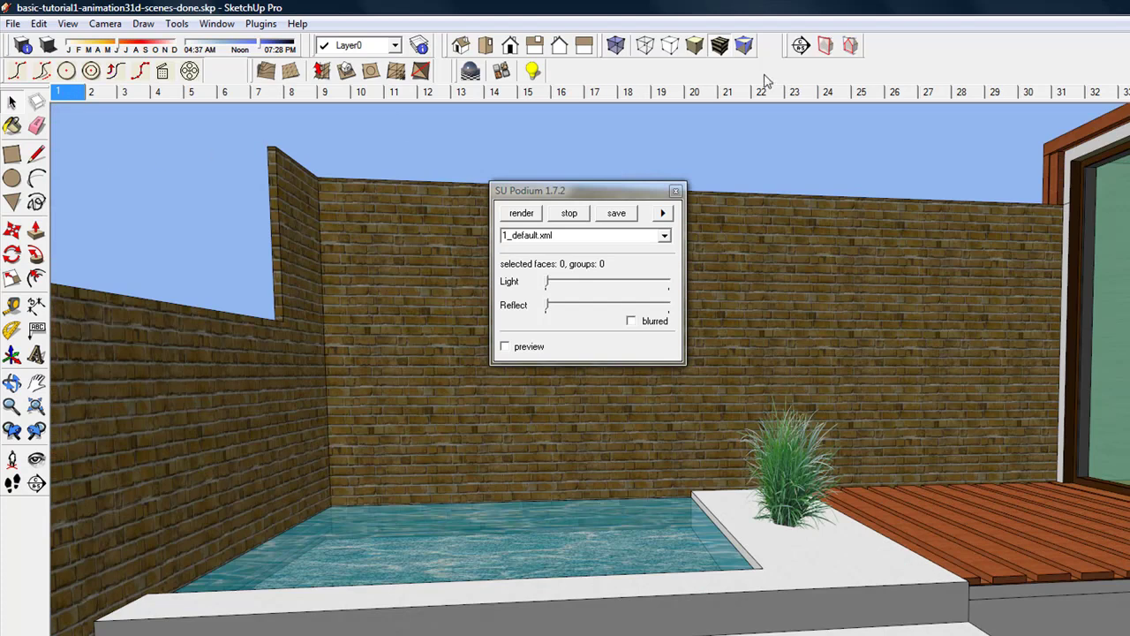
# Step: Open Window > Scenes, scroll the list down toward scene 350 and back, and select scene 1
pyautogui.click(221, 25)
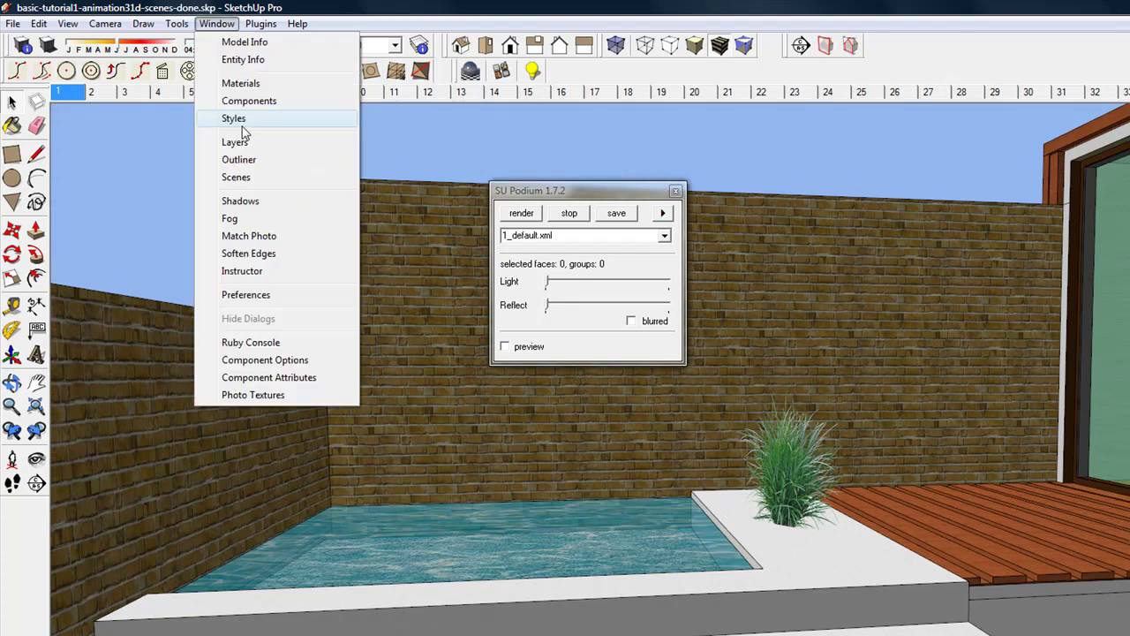
pyautogui.click(250, 177)
pyautogui.moveTo(556, 156); pyautogui.dragTo(557, 196)
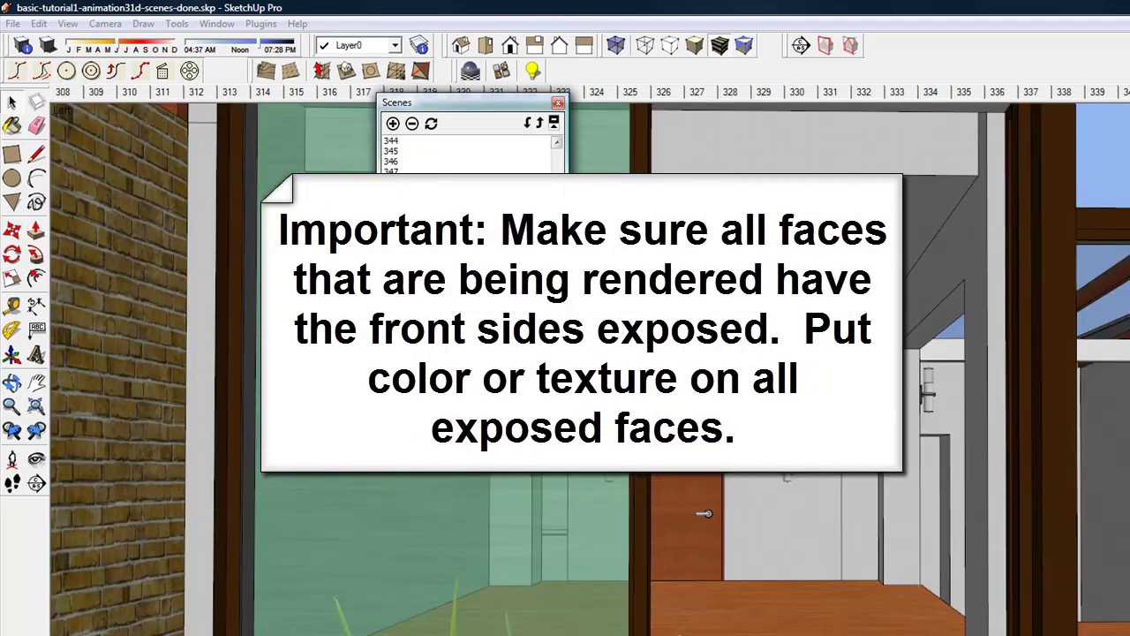
pyautogui.scroll(2, 468, 154)
pyautogui.scroll(15, 451, 157)
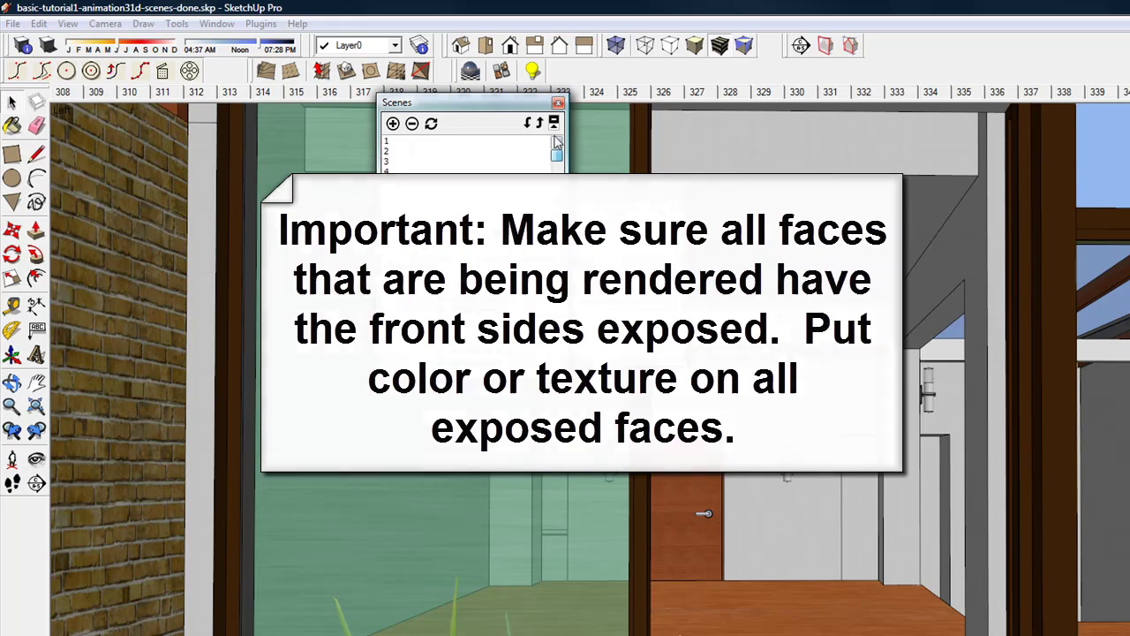
pyautogui.click(416, 142)
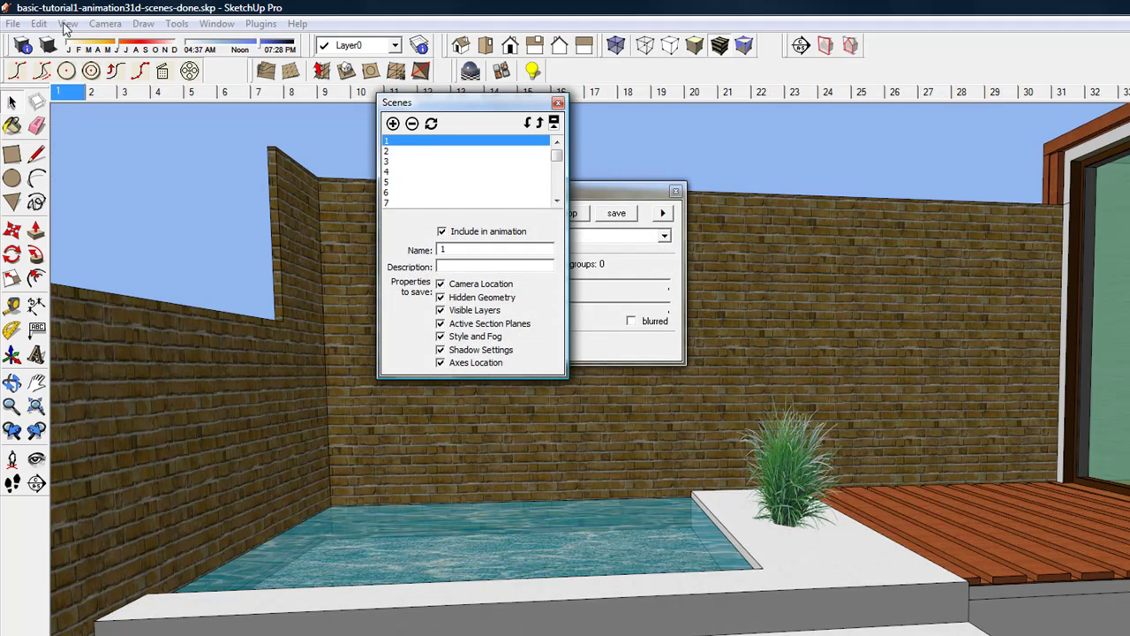
# Step: Close the Scenes manager and run View > Animation > Play through all scenes
pyautogui.click(558, 103)
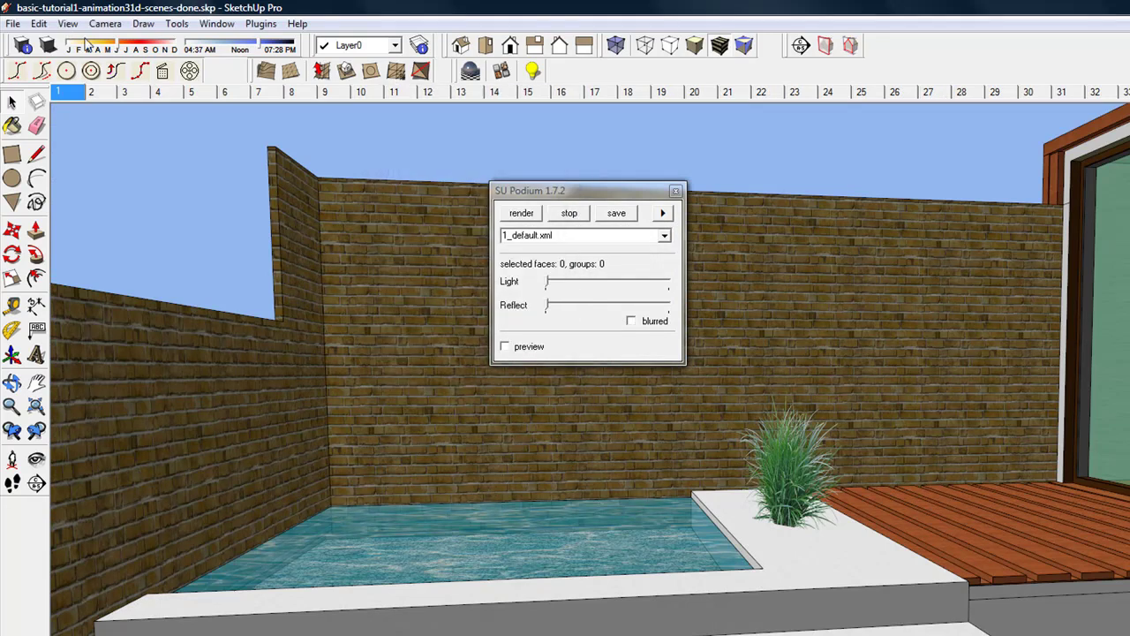
pyautogui.click(67, 23)
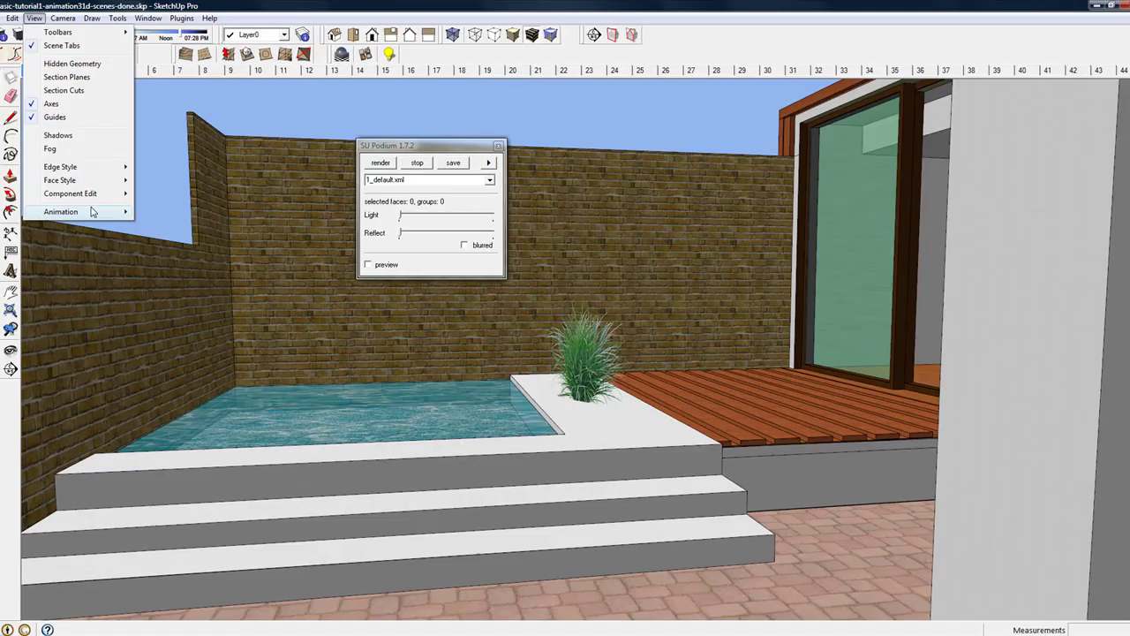
pyautogui.moveTo(92, 212)
pyautogui.click(182, 288)
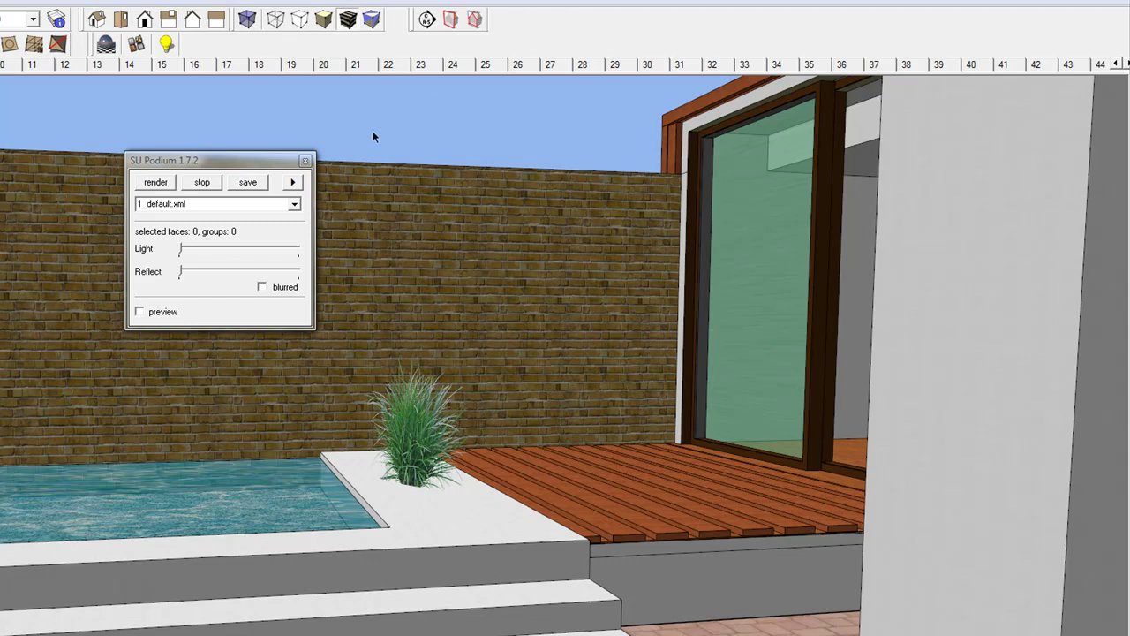
# Step: In Podium Settings, browse to a folder on the SignatureMini (H:) drive as the render save location
pyautogui.click(292, 182)
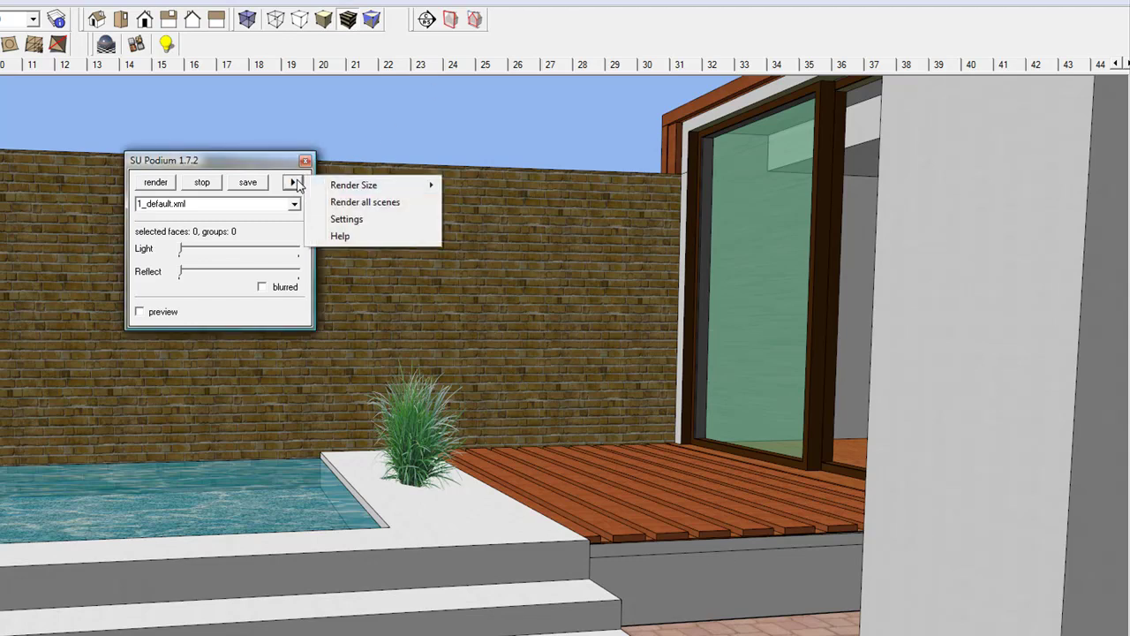
pyautogui.click(377, 219)
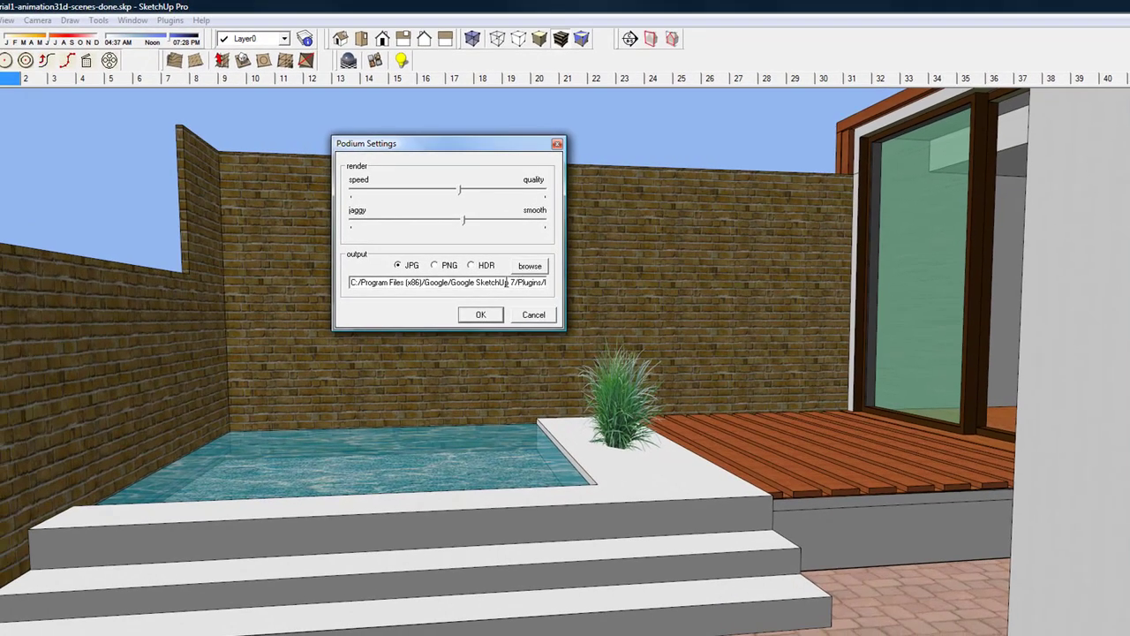
pyautogui.click(529, 268)
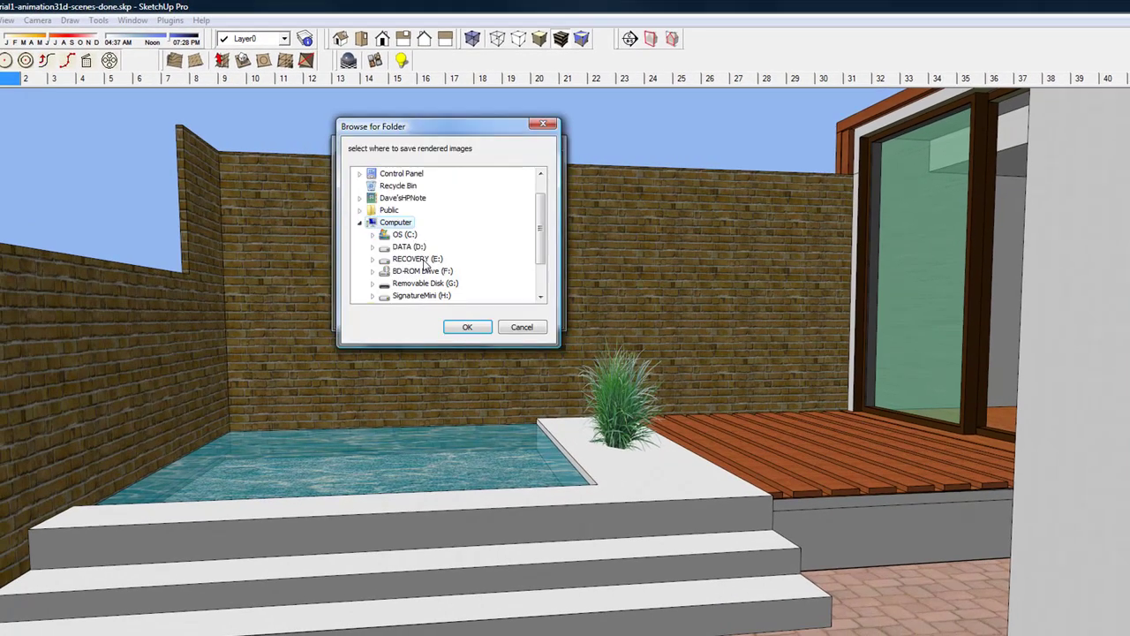
pyautogui.moveTo(539, 244); pyautogui.dragTo(382, 270)
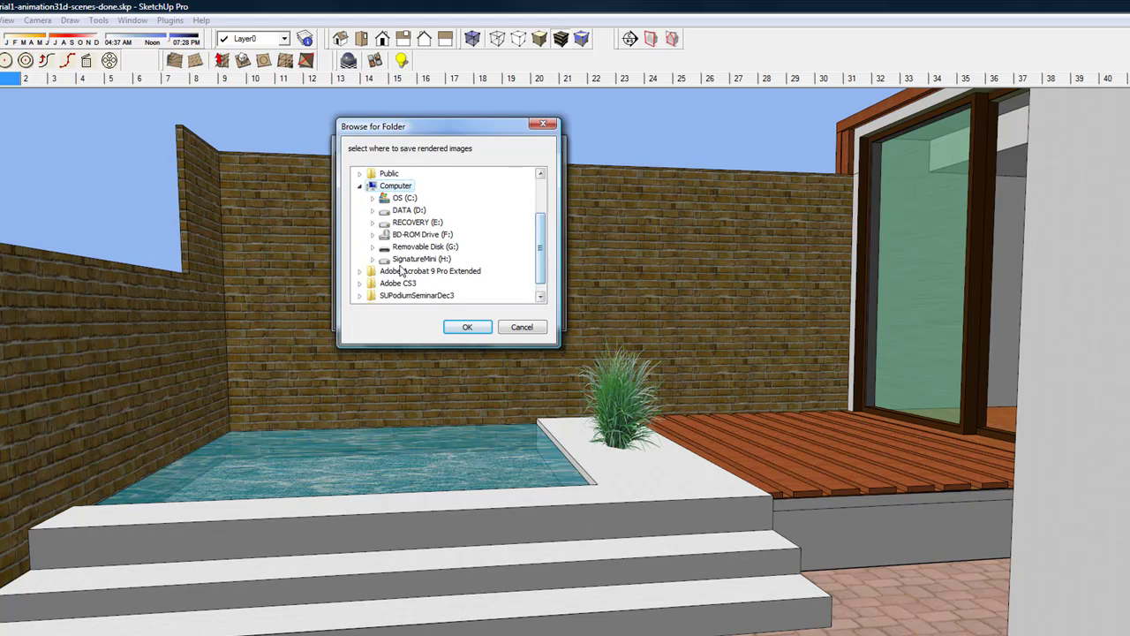
pyautogui.click(374, 259)
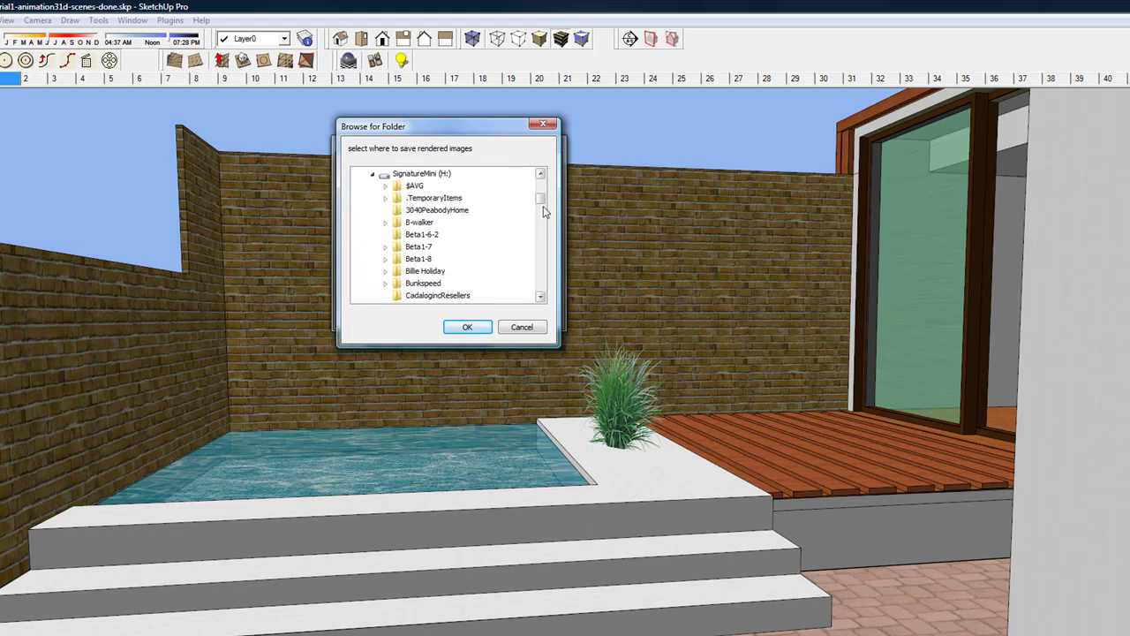
pyautogui.moveTo(541, 202); pyautogui.dragTo(525, 263)
pyautogui.click(482, 326)
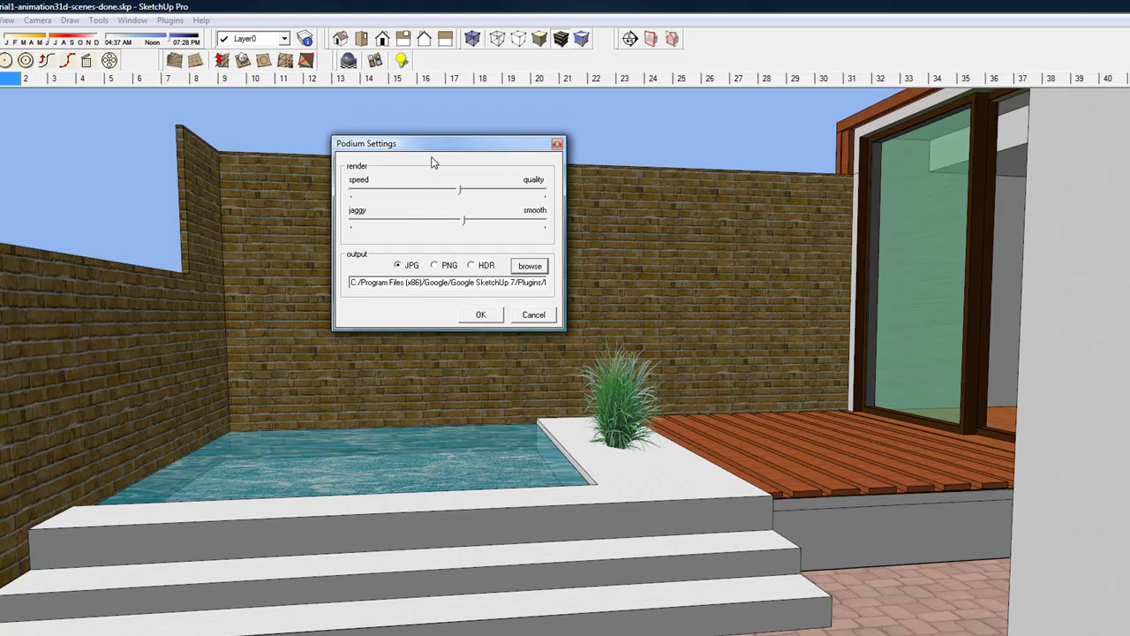
# Step: Accept the JPG Podium settings and set the render size to 1024x768
pyautogui.click(489, 317)
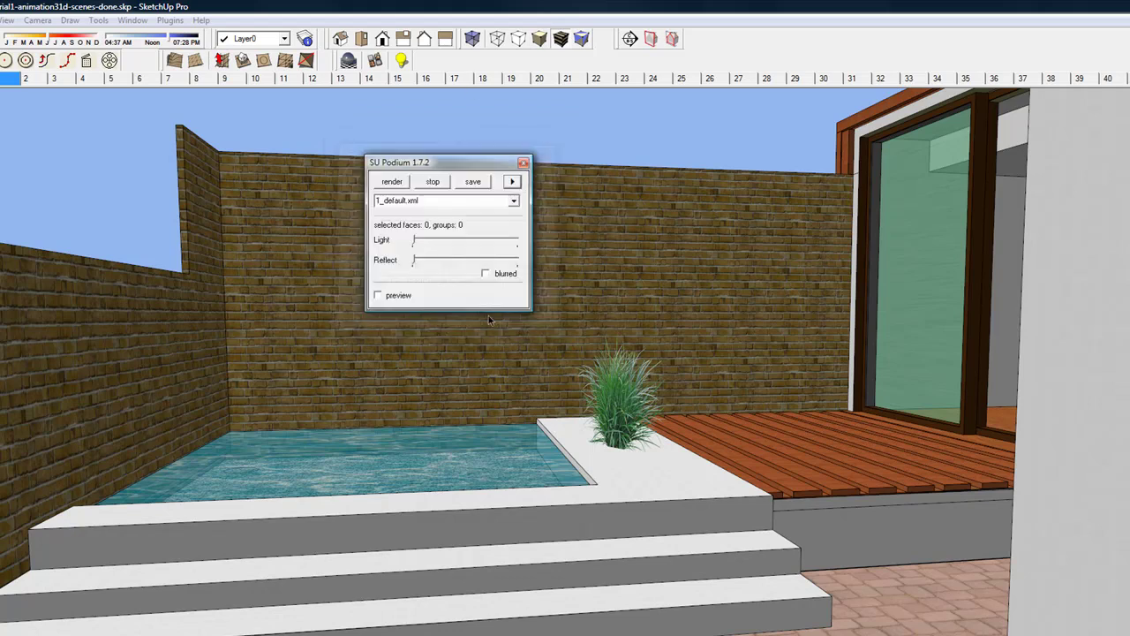
pyautogui.click(512, 181)
pyautogui.moveTo(556, 185)
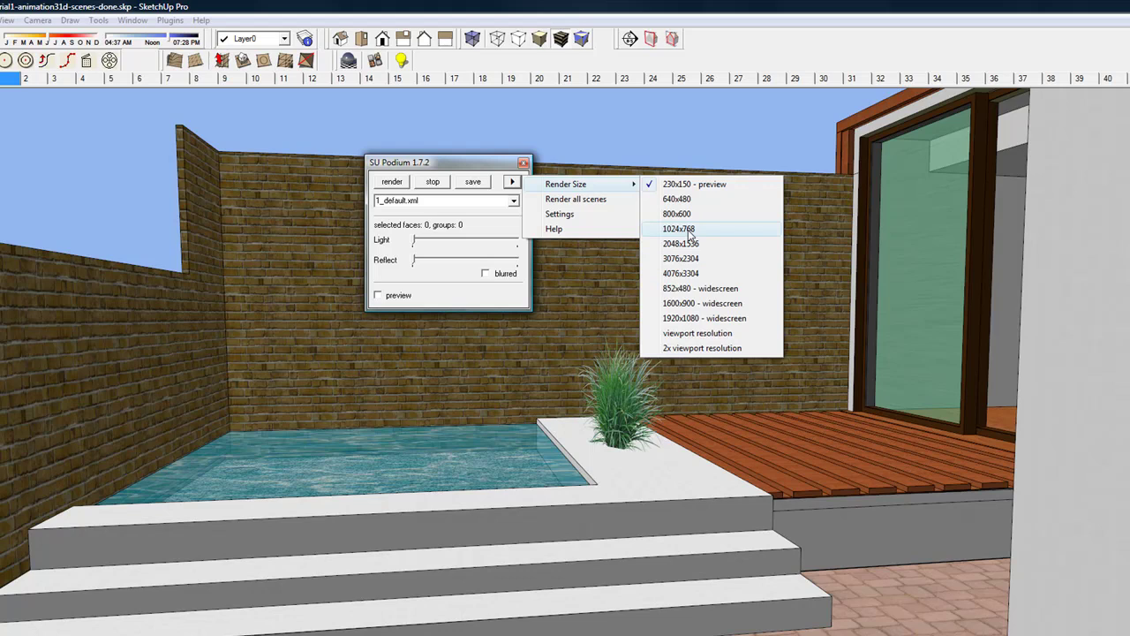
pyautogui.click(681, 228)
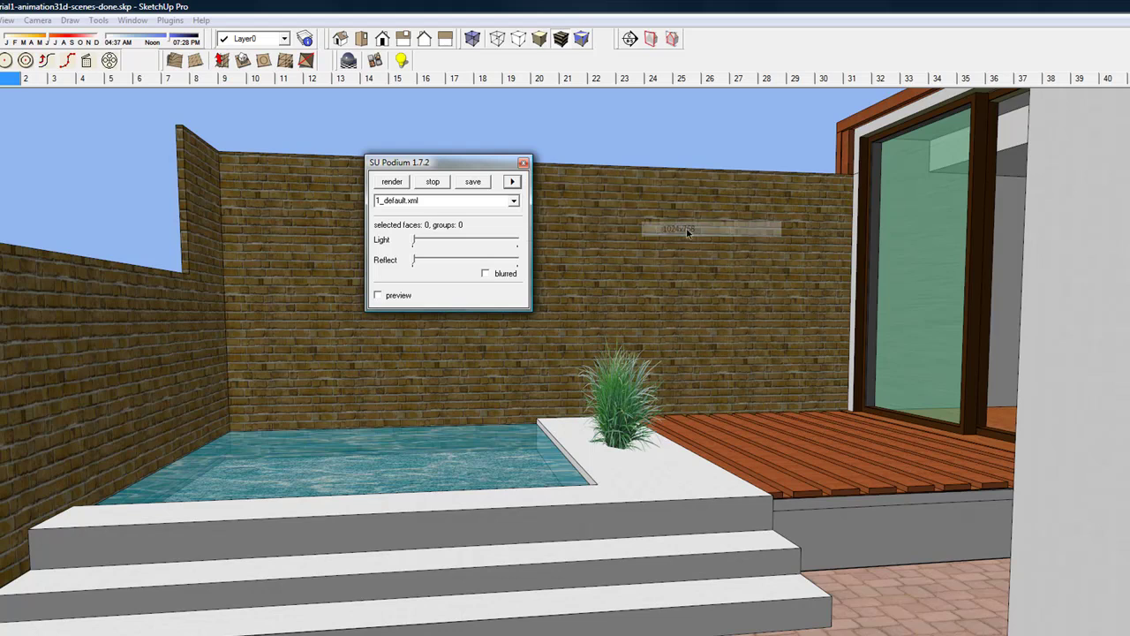
# Step: Lower Podium's smoothing setting toward speed and confirm the render settings
pyautogui.click(519, 182)
pyautogui.click(556, 215)
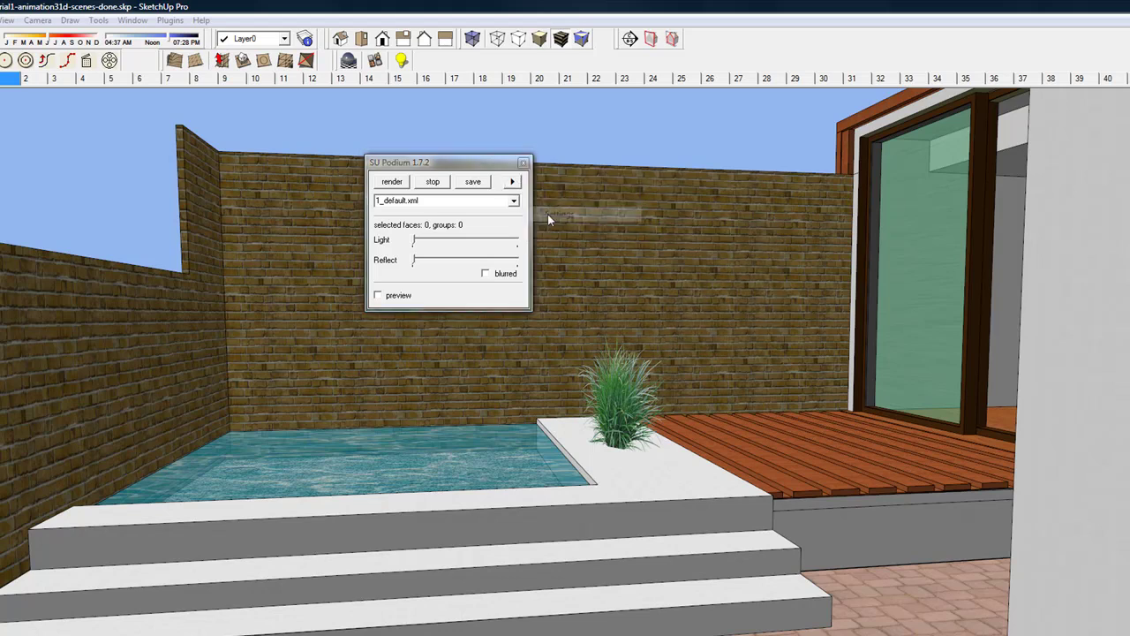
pyautogui.moveTo(466, 220); pyautogui.dragTo(415, 194)
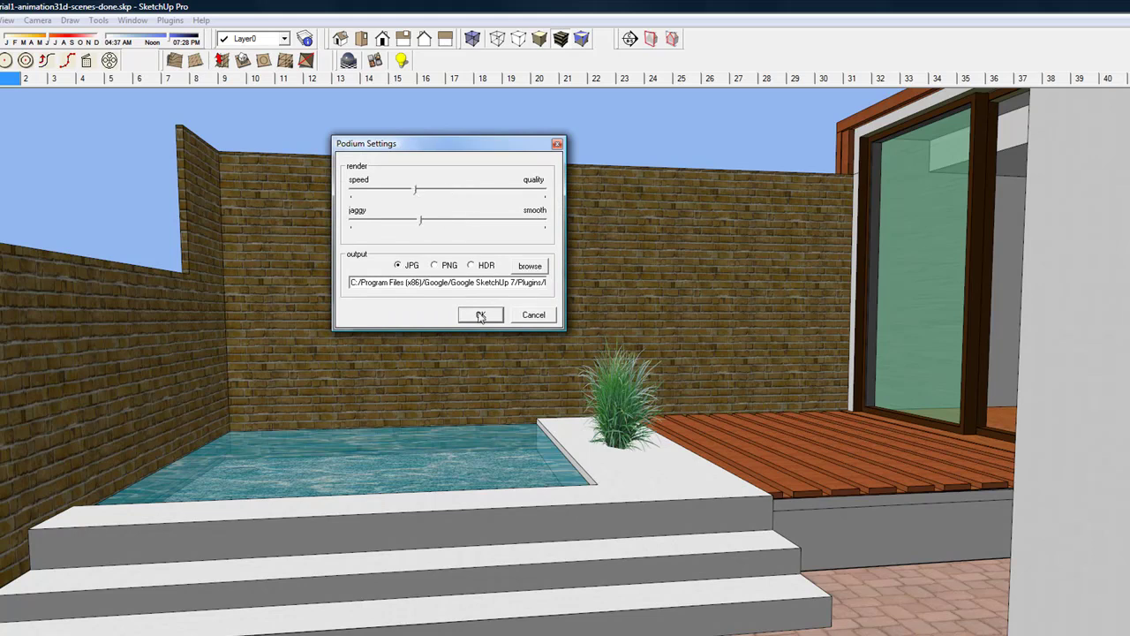
pyautogui.click(480, 316)
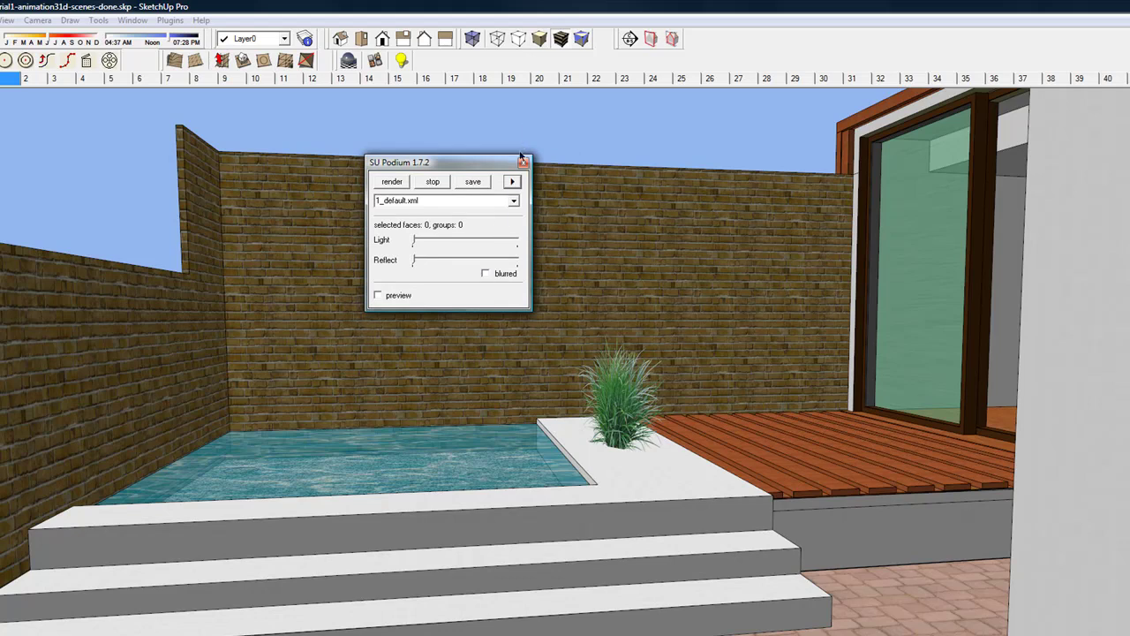
# Step: Enable Render all scenes, tick preview, and start Podium rendering every scene
pyautogui.click(512, 181)
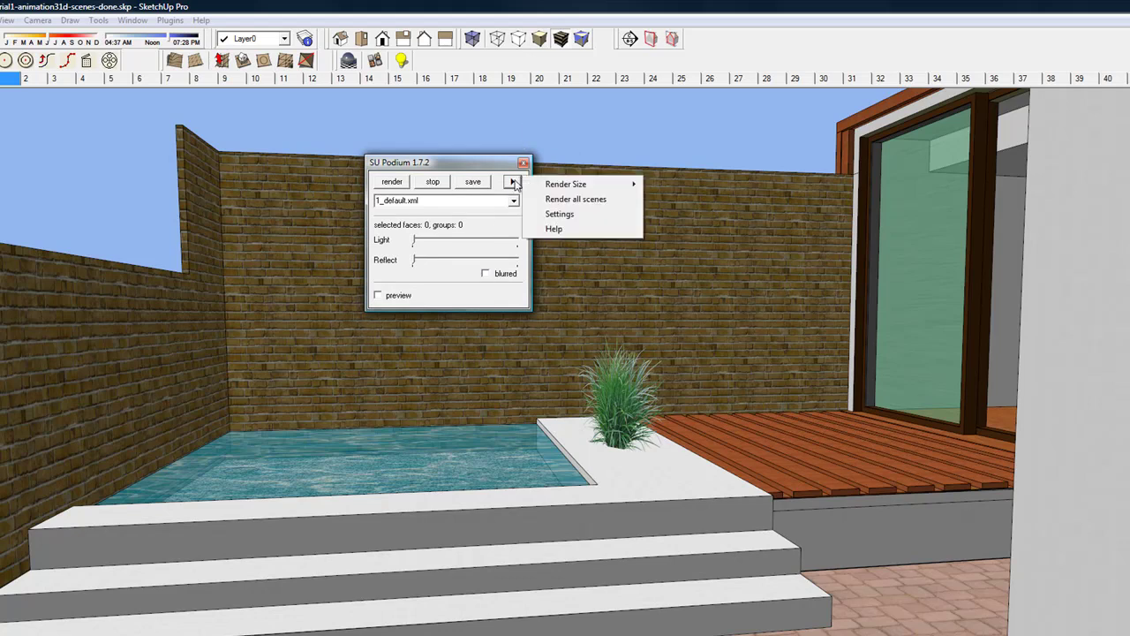
pyautogui.click(585, 202)
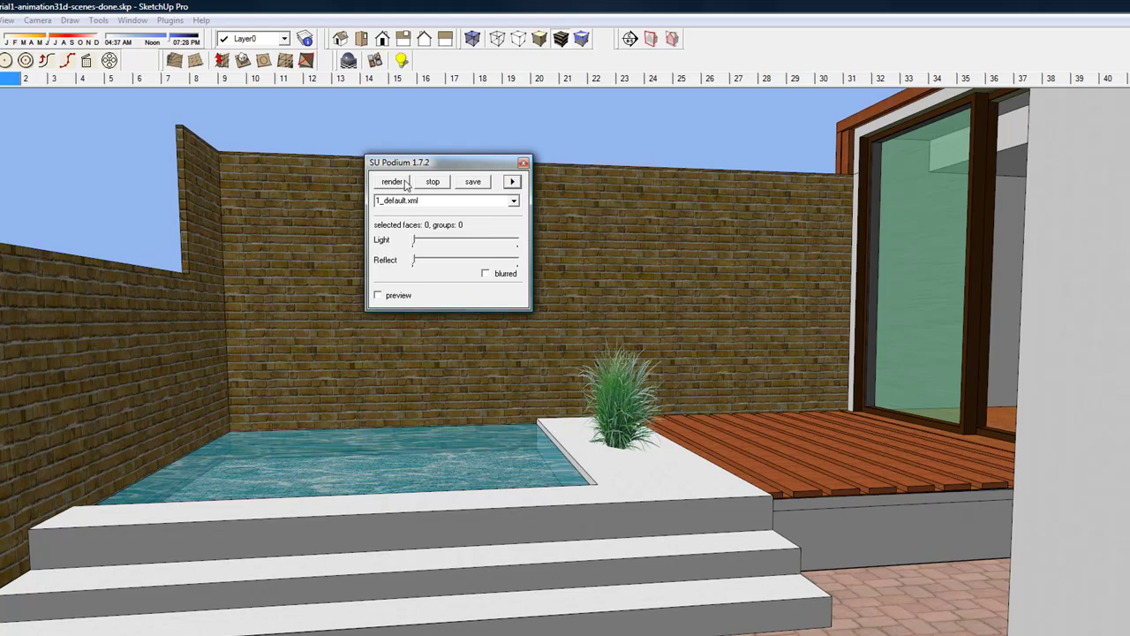
pyautogui.click(512, 181)
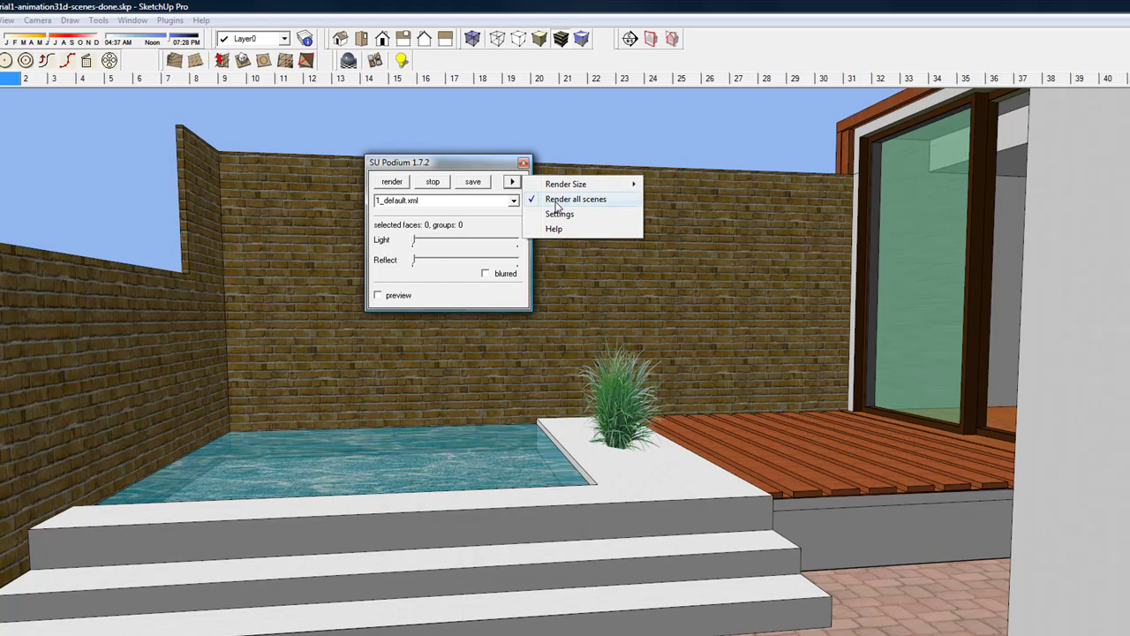
pyautogui.click(383, 301)
pyautogui.click(383, 298)
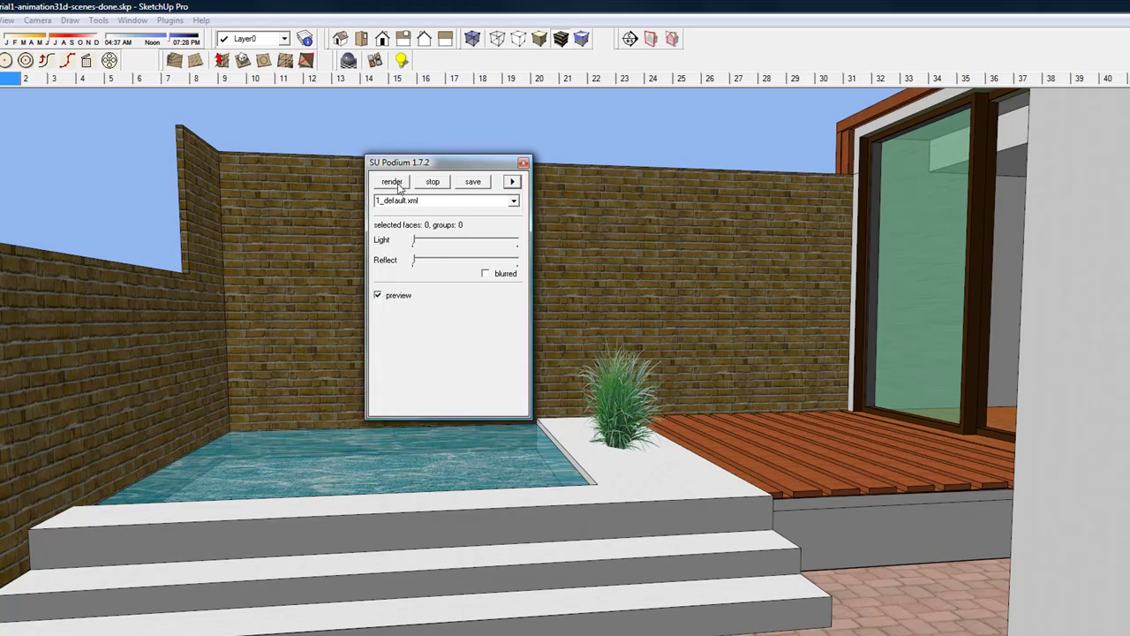
pyautogui.click(400, 183)
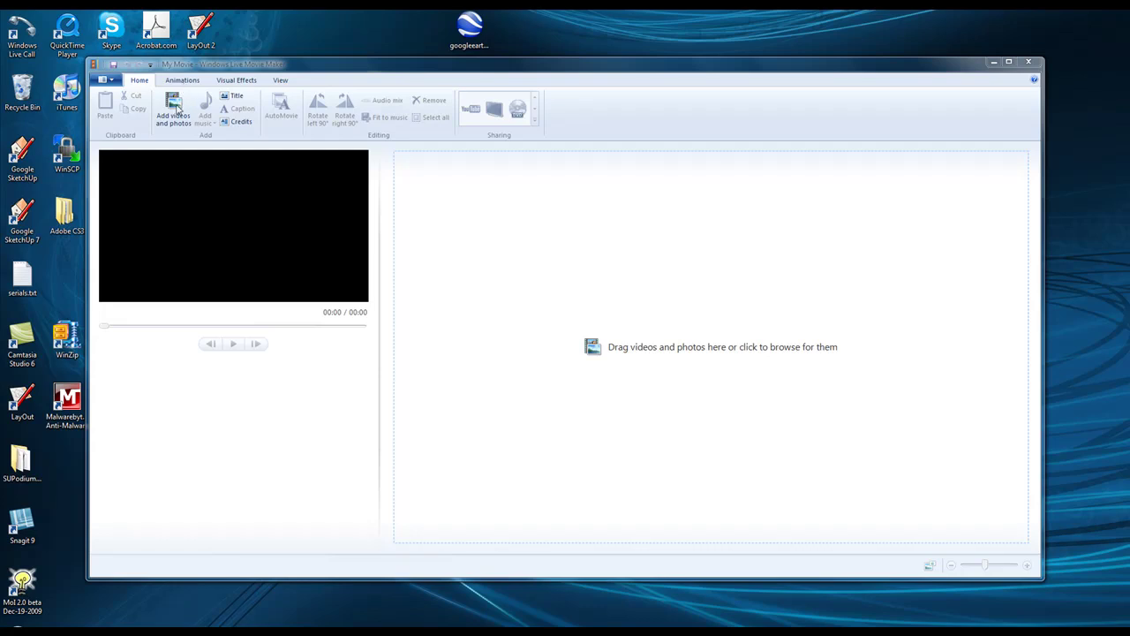
# Step: Add all 315 rendered JPG frames from the c-animation folder to the movie project
pyautogui.click(177, 109)
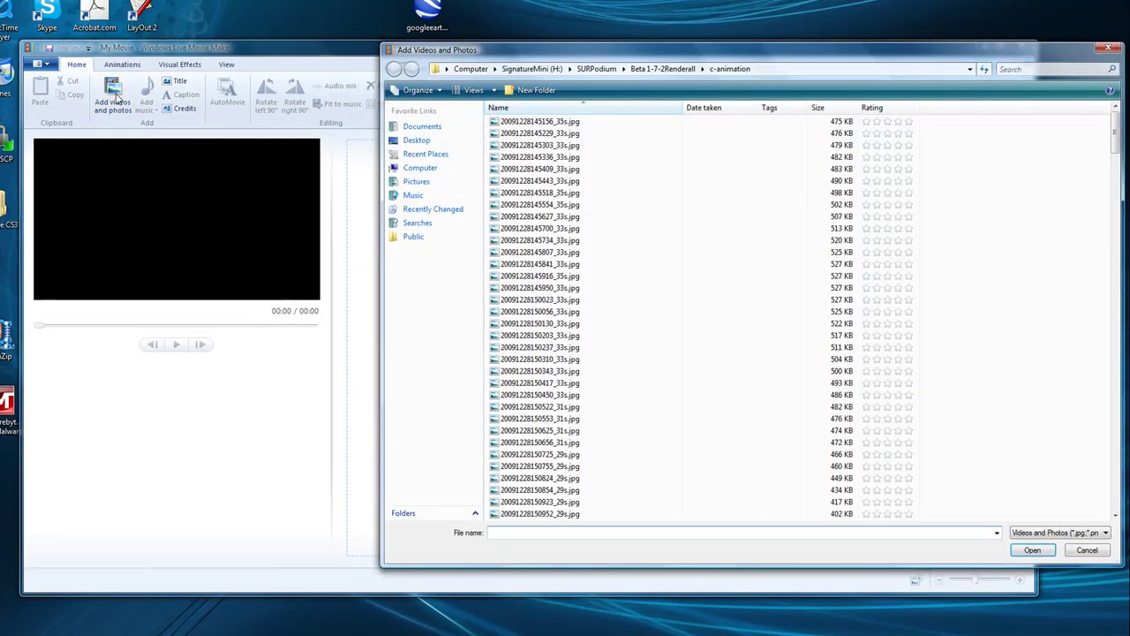
pyautogui.click(549, 124)
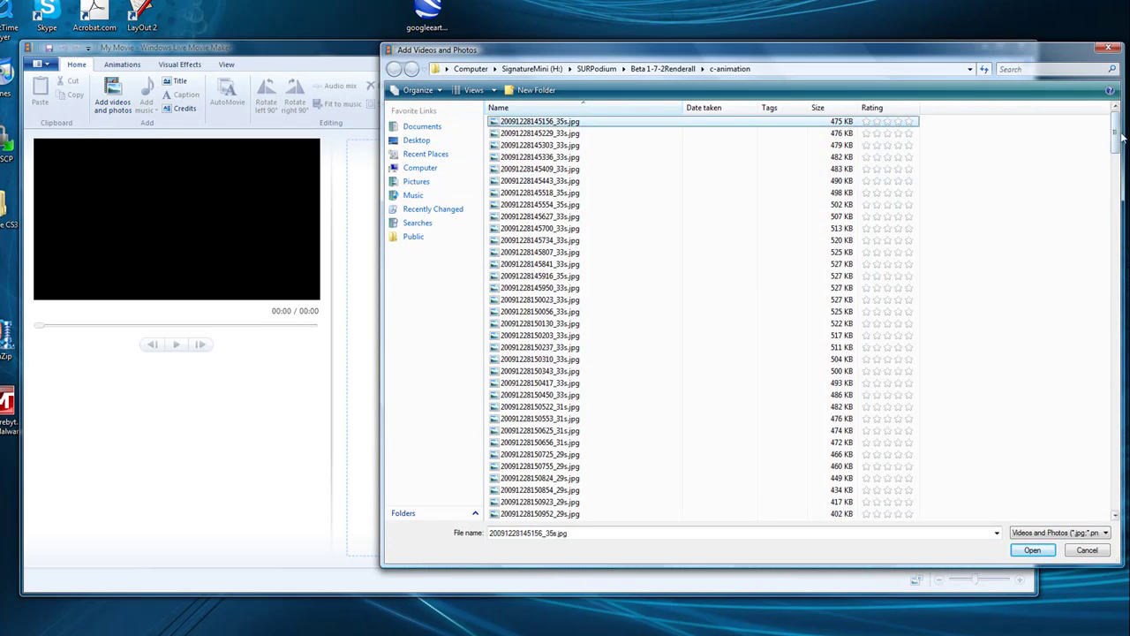
pyautogui.moveTo(1117, 142); pyautogui.dragTo(1120, 521)
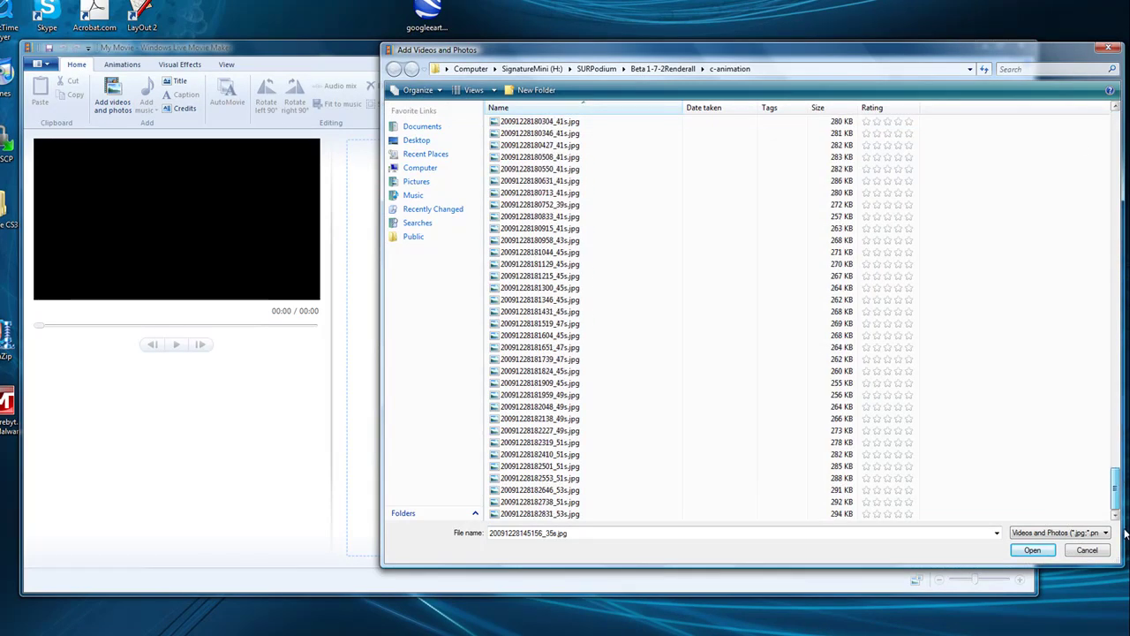
pyautogui.keyDown('shift'); pyautogui.click(590, 515); pyautogui.keyUp('shift')
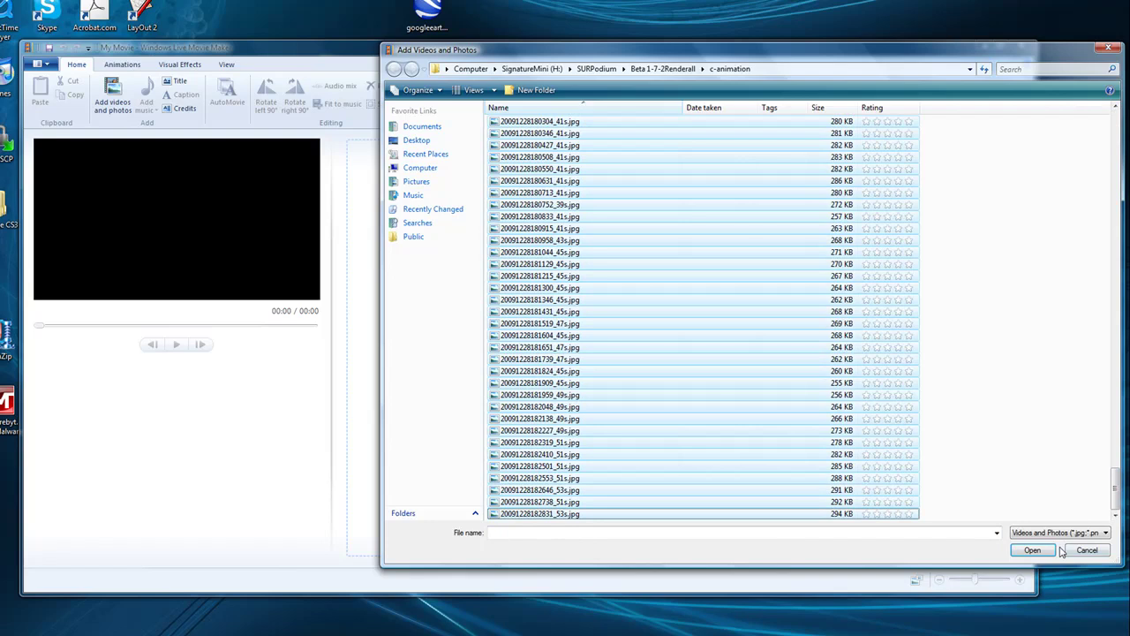
pyautogui.click(1033, 550)
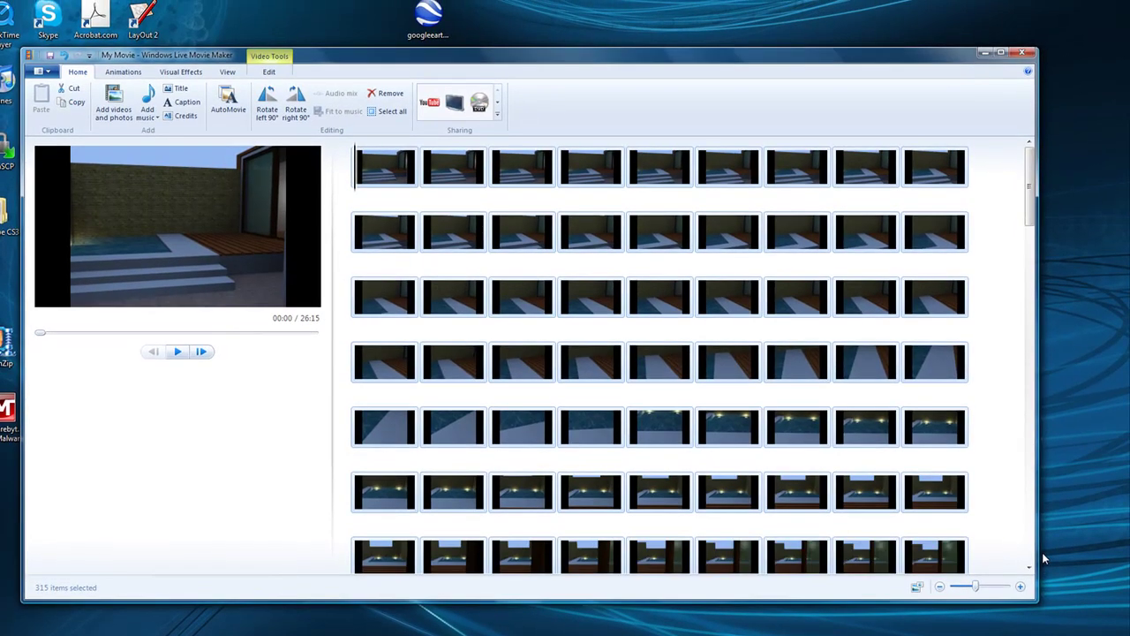
# Step: Select all clips and set their duration to 0.10 seconds, shortening the movie from 26:15 to 00:32
pyautogui.moveTo(1032, 221); pyautogui.dragTo(1036, 190)
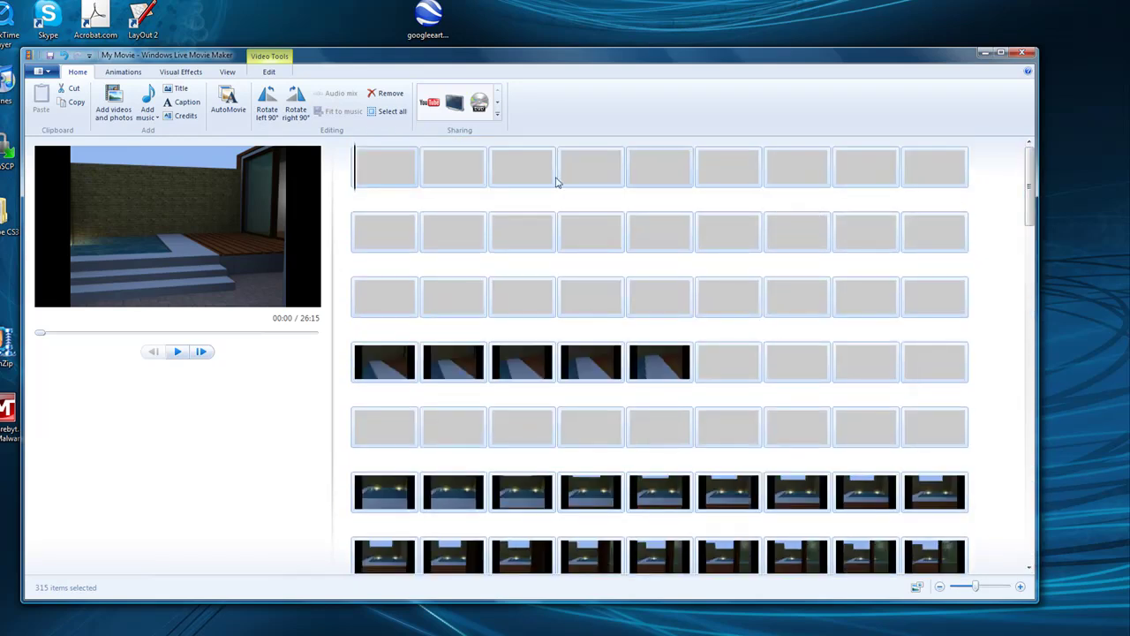
pyautogui.click(398, 181)
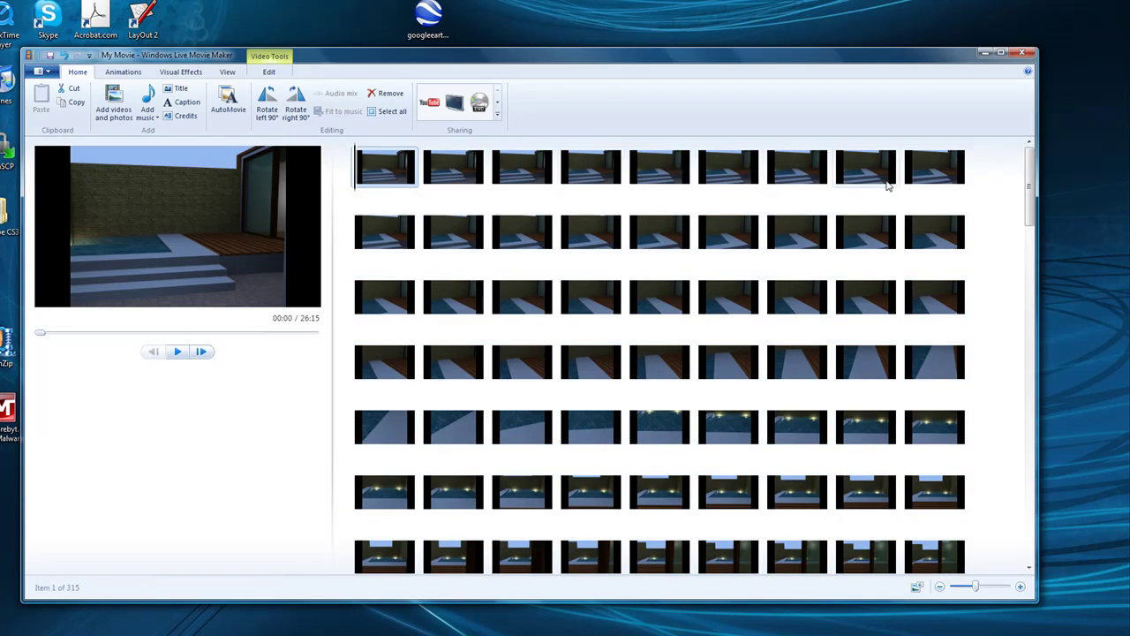
pyautogui.keyDown('shift'); pyautogui.click(932, 175); pyautogui.keyUp('shift')
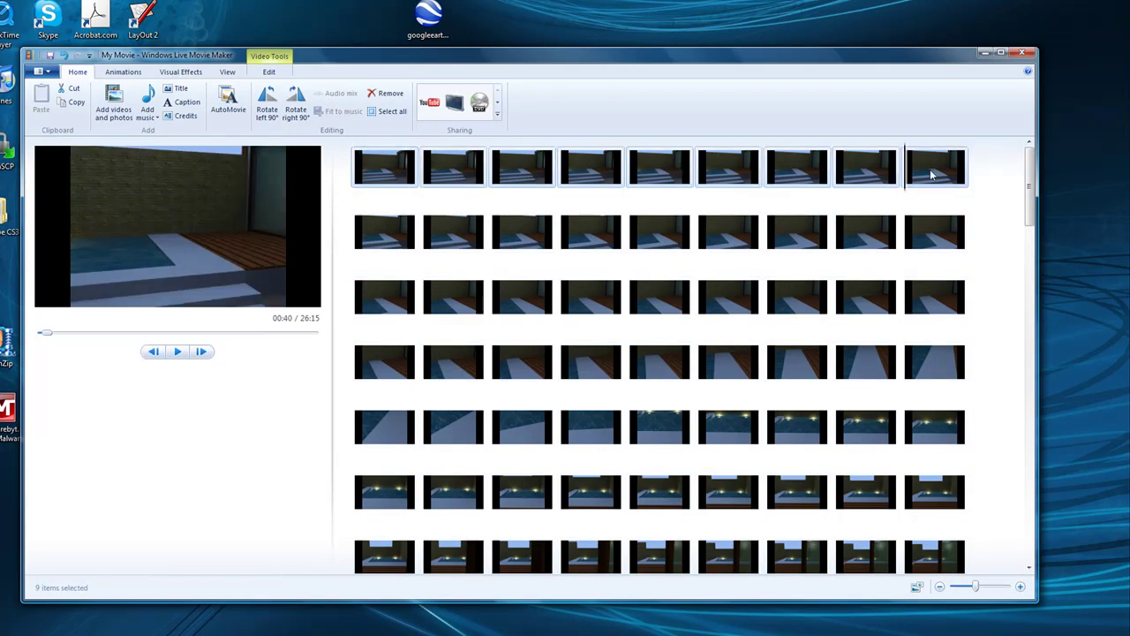
pyautogui.hotkey('shift', 'Down')
pyautogui.hotkey('shift', 'Down')
pyautogui.hotkey('shift', 'Down')
pyautogui.hotkey('shift', 'Down')
pyautogui.hotkey('shift', 'Down')
pyautogui.hotkey('shift', 'Down')
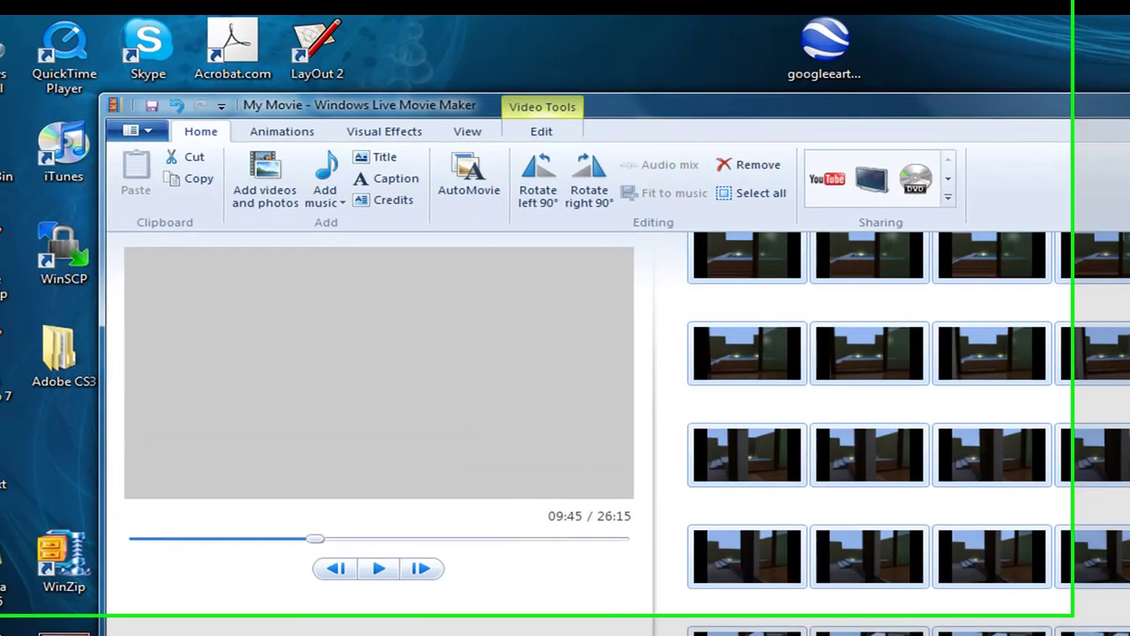
pyautogui.click(268, 73)
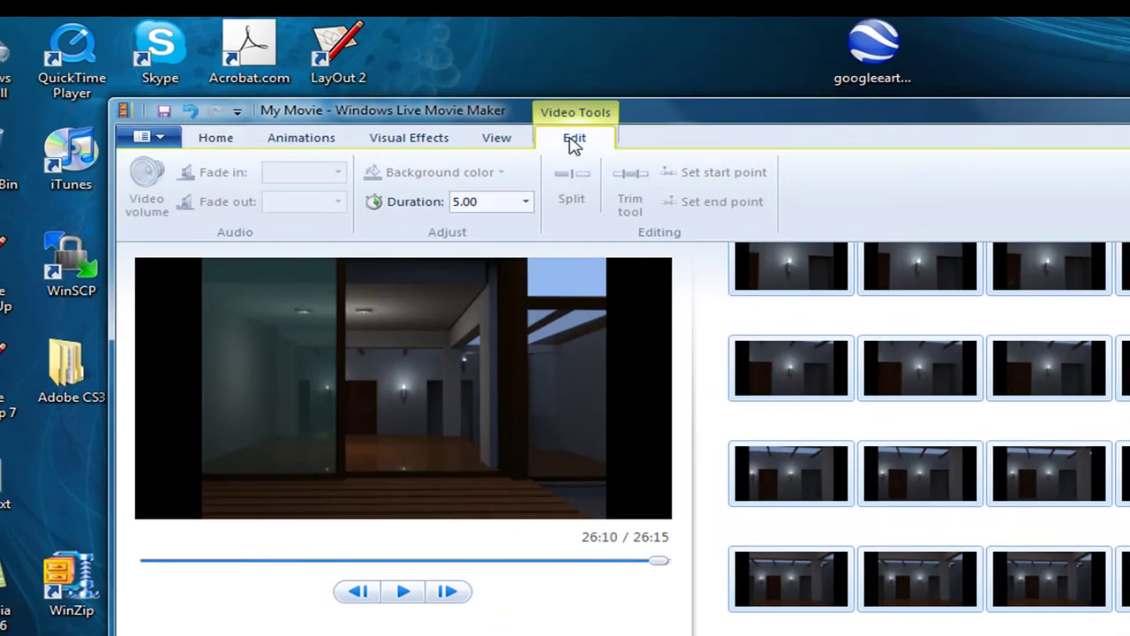
pyautogui.click(526, 203)
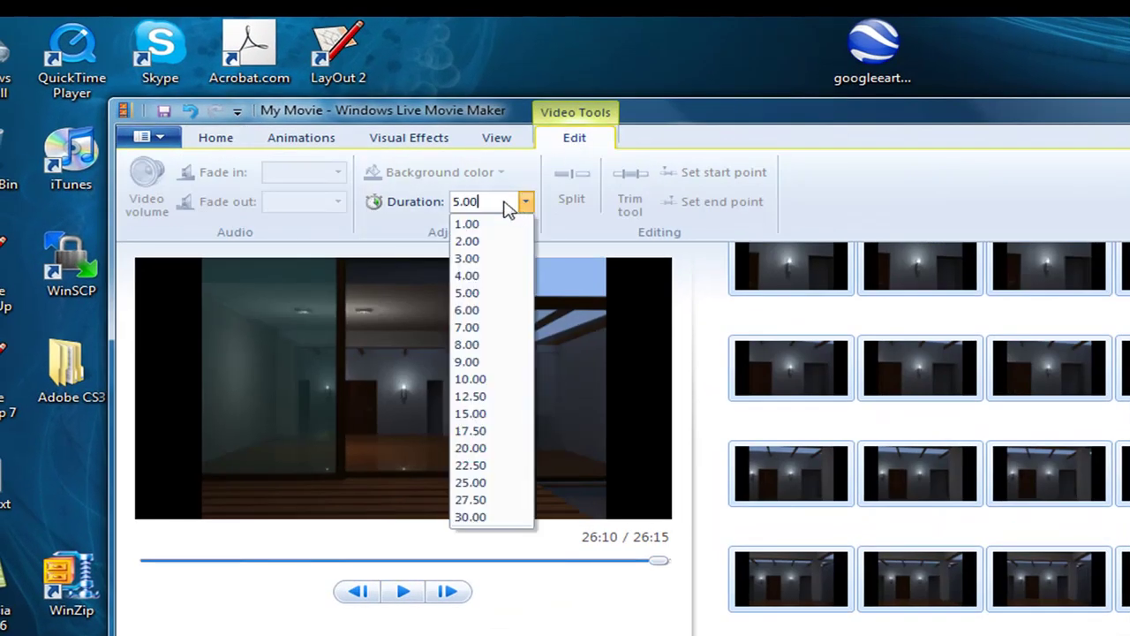
pyautogui.press('BackSpace')
pyautogui.press('BackSpace')
pyautogui.press('BackSpace')
pyautogui.press('BackSpace')
pyautogui.write('.1')
pyautogui.press('Return')
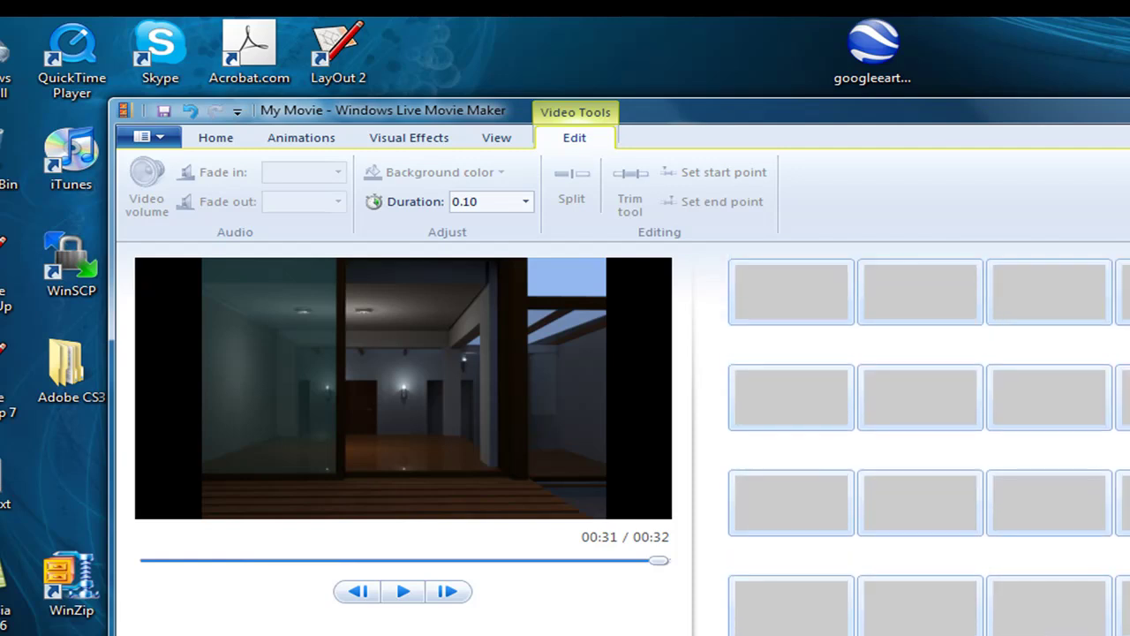
# Step: Play the movie from the first clip and pause it at about 00:07
pyautogui.click(800, 314)
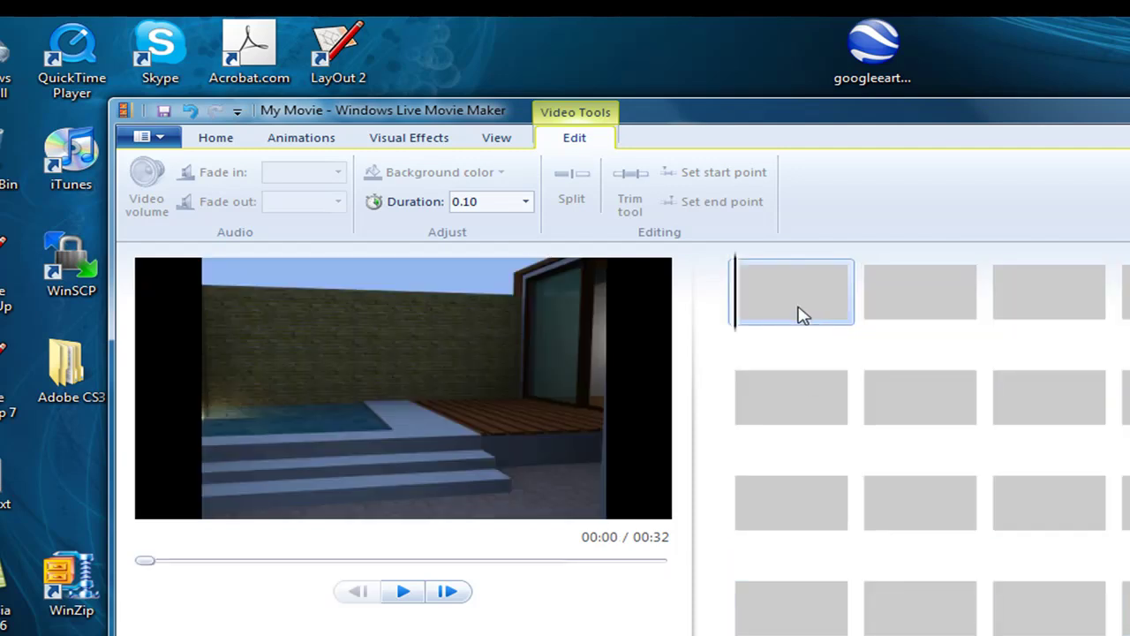
pyautogui.click(404, 593)
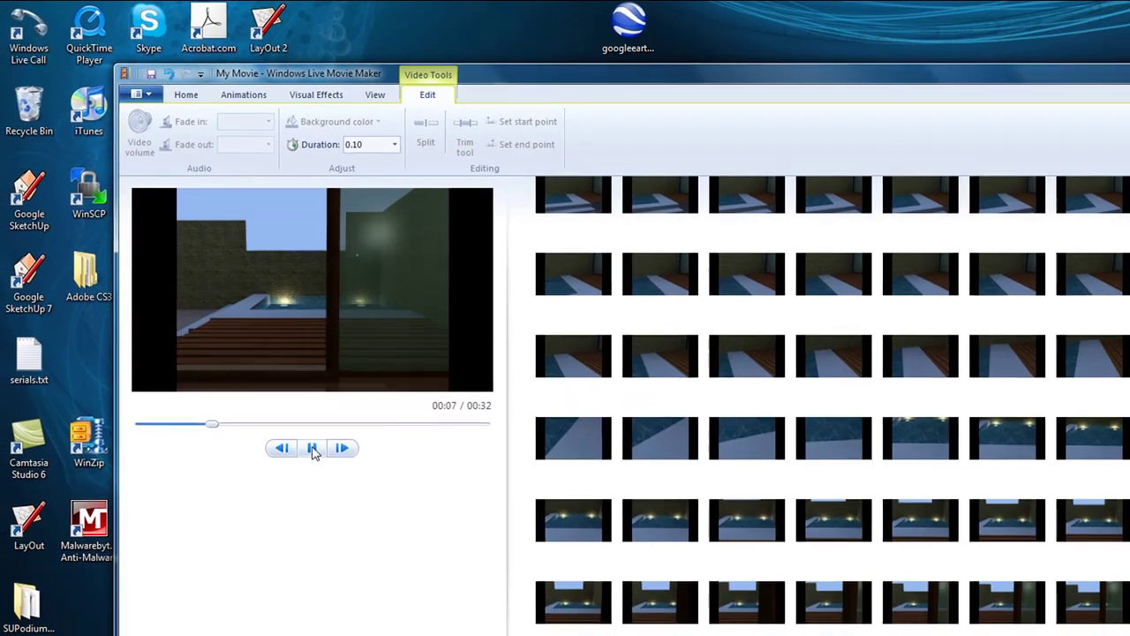
pyautogui.click(371, 544)
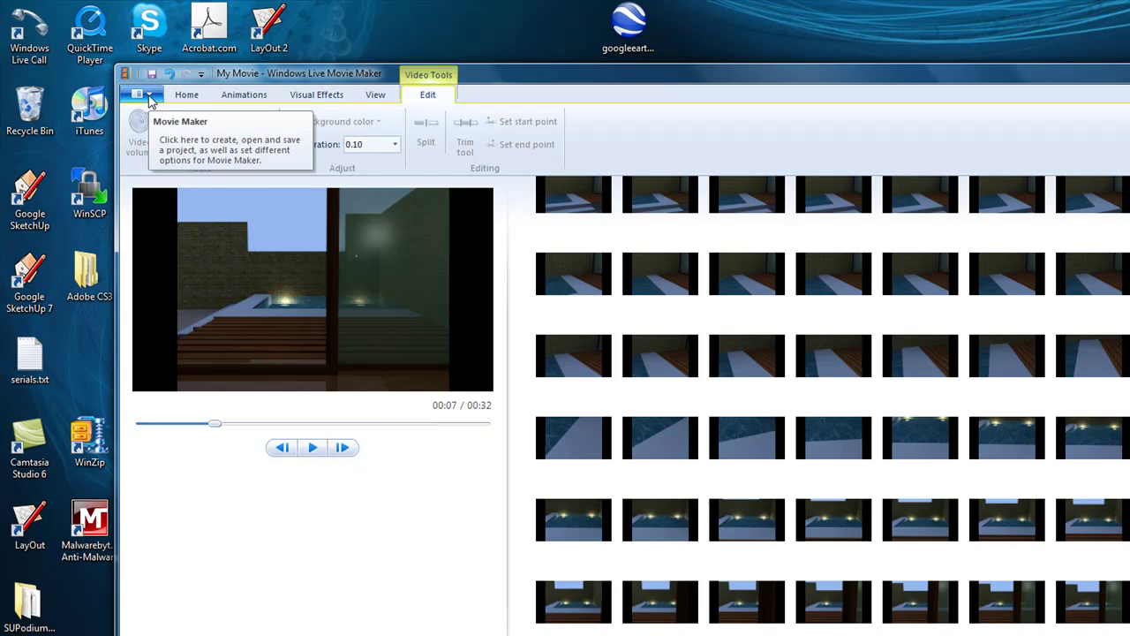
# Step: Show the Movie Maker Save movie format options, such as High-definition (720p)
pyautogui.click(148, 97)
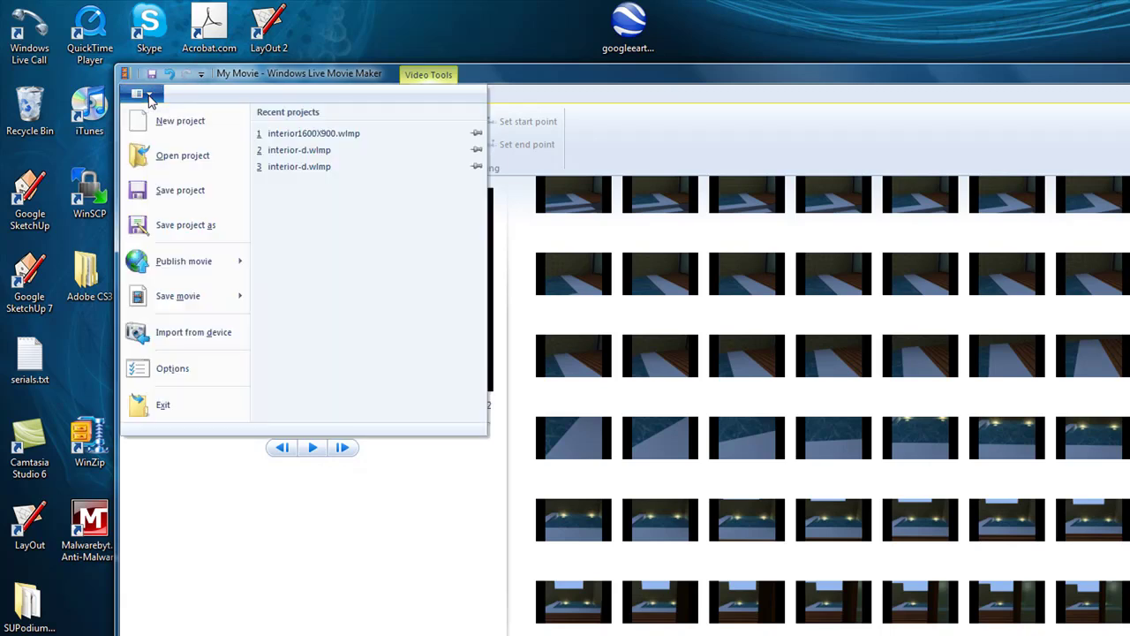
pyautogui.moveTo(193, 277)
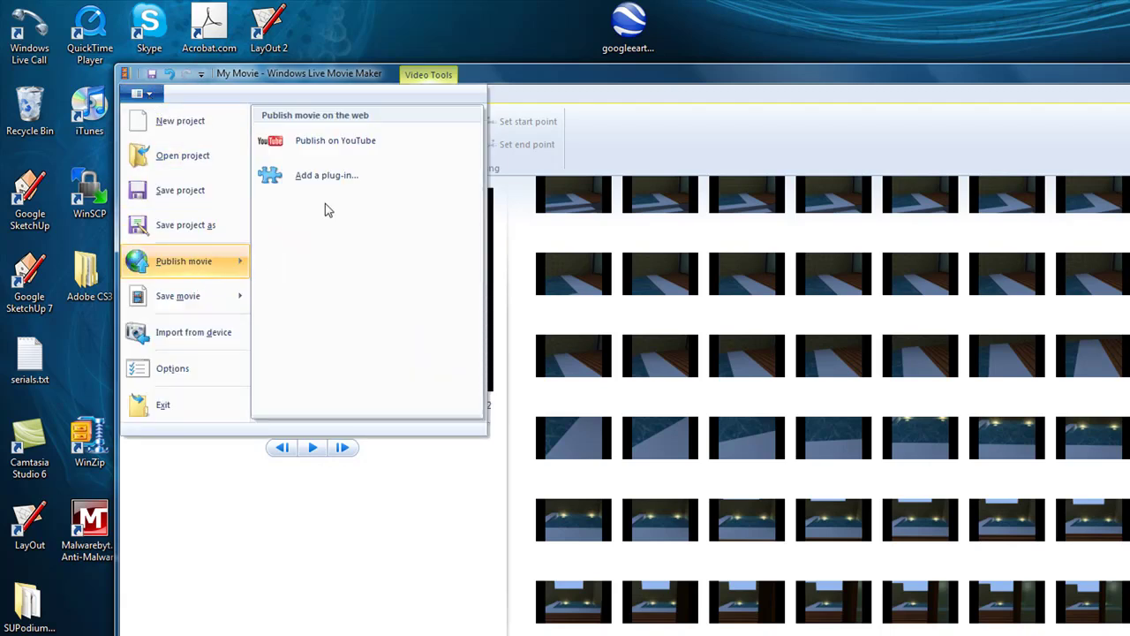